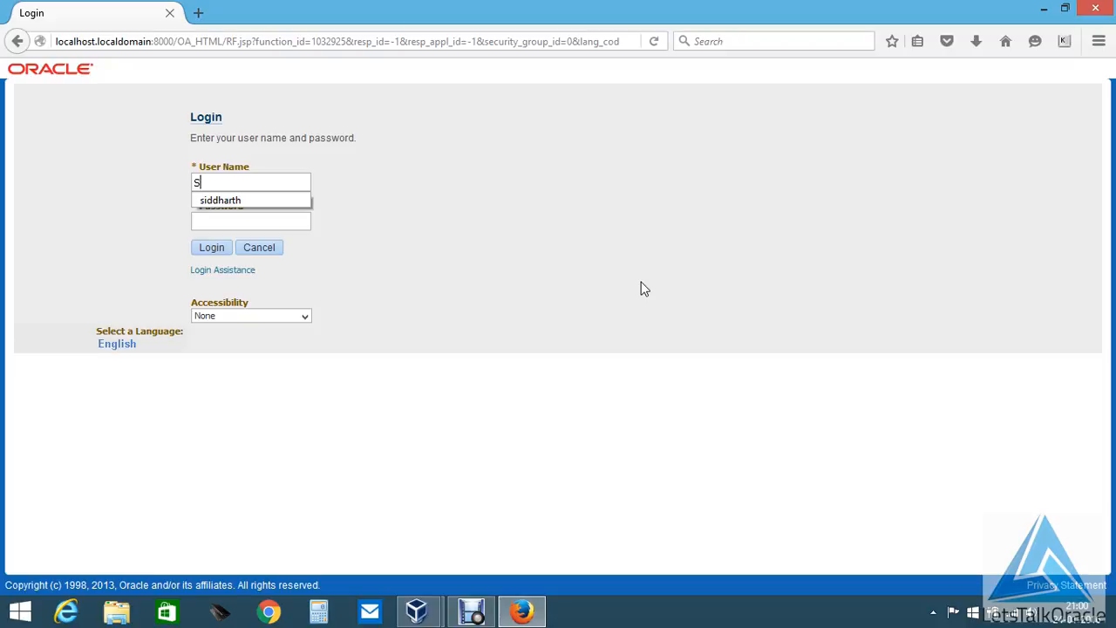
- Log in with the saved user name and password
left_click(304, 202)
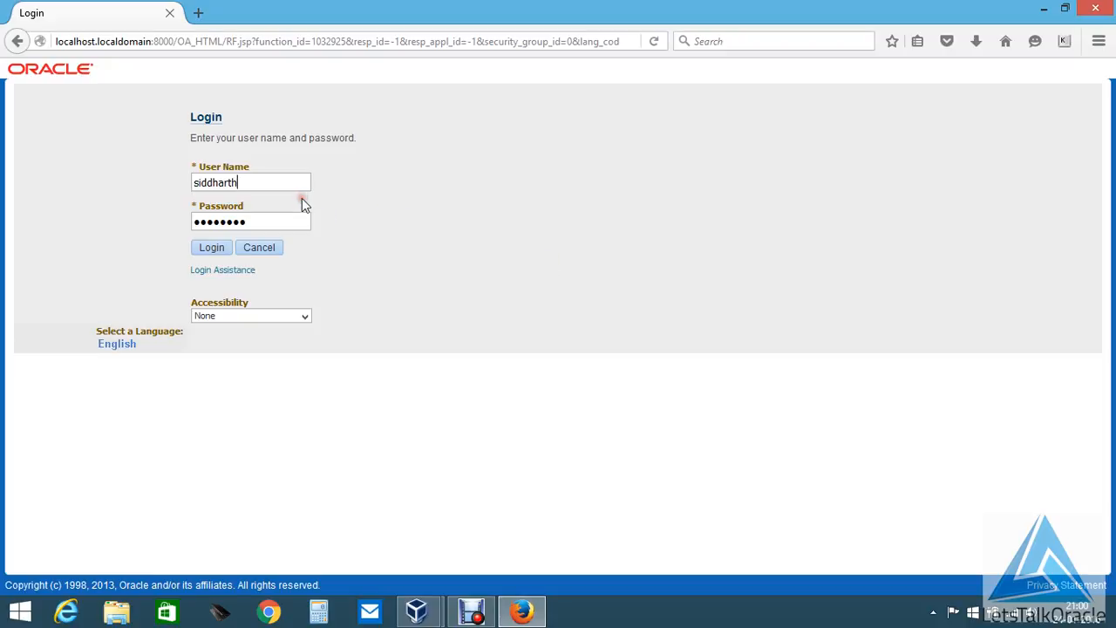
left_click(209, 247)
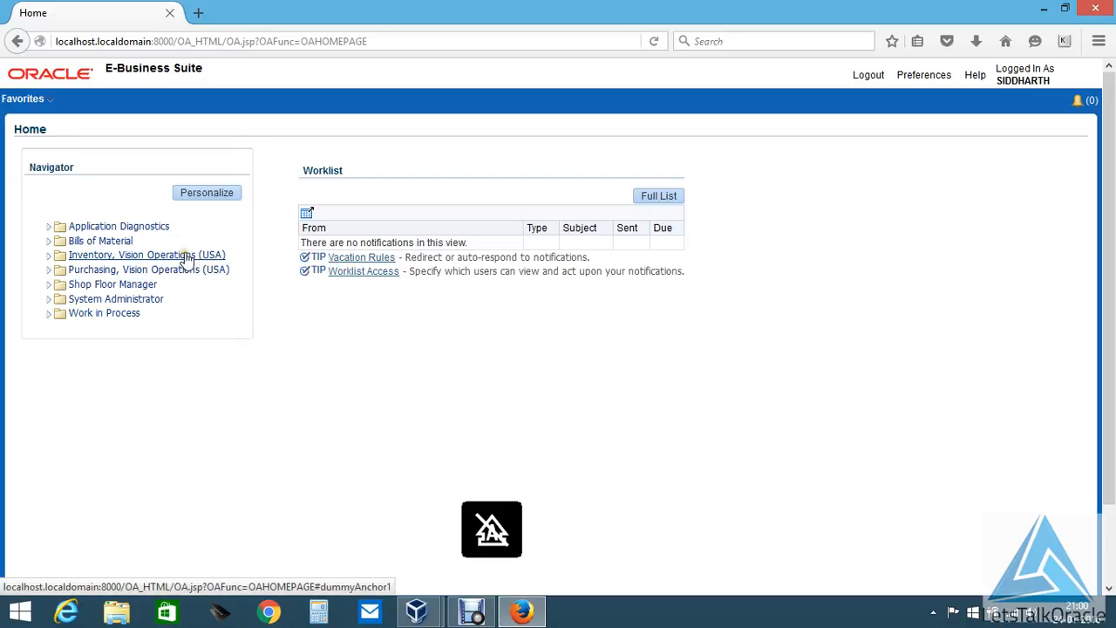
- Open the Calendars form under Inventory, Vision Operations (USA) > Setup > Organizations
left_click(186, 259)
scroll(214, 310, "down", 2)
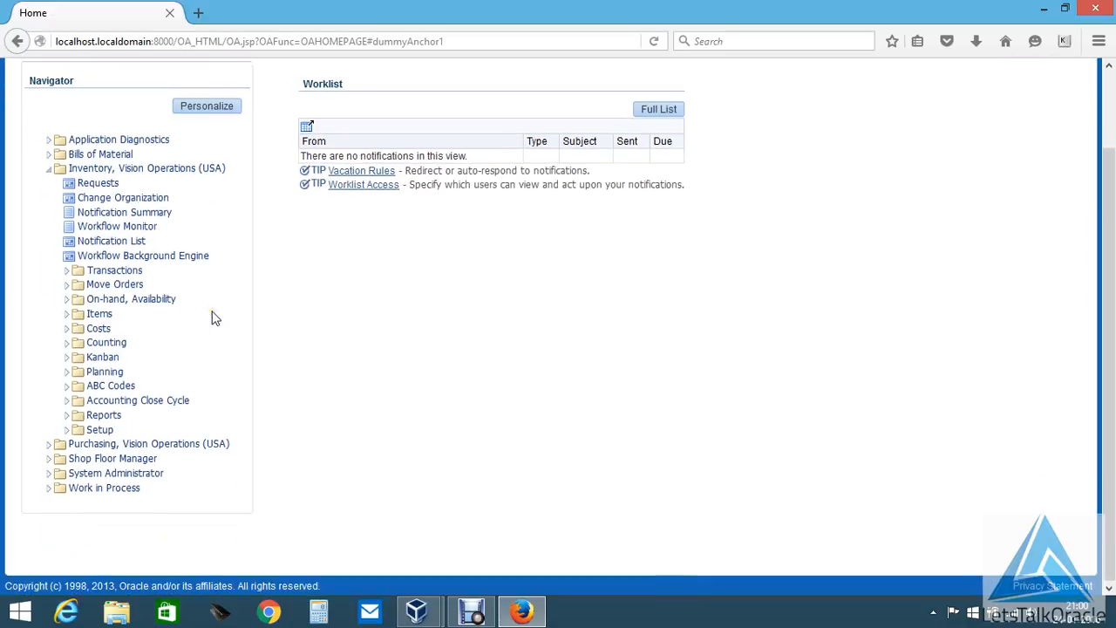
left_click(100, 428)
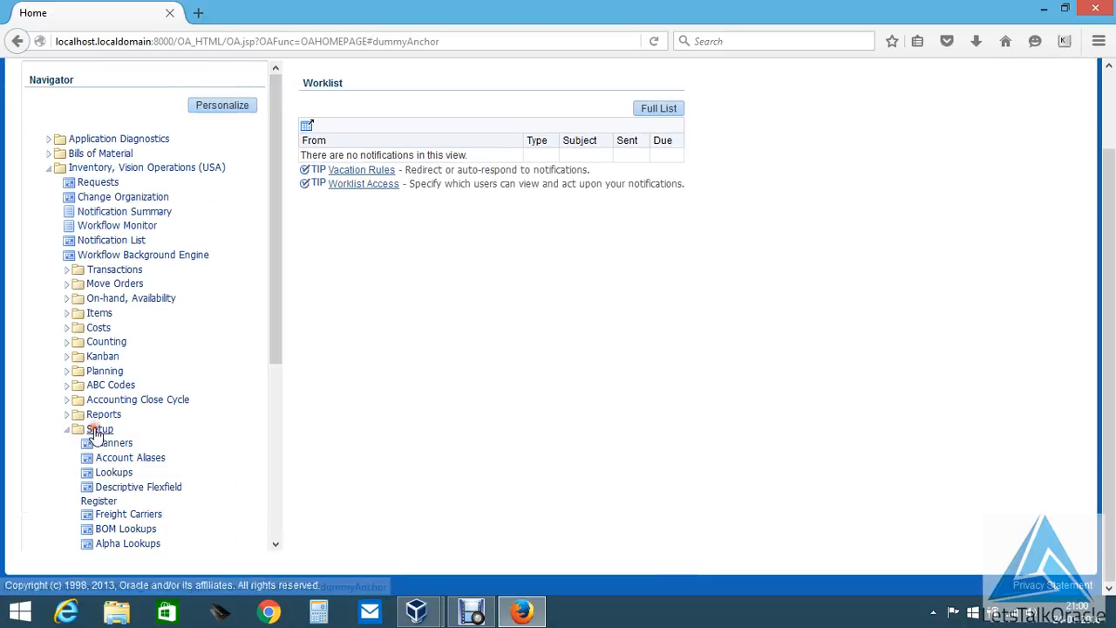
scroll(198, 422, "down", 5)
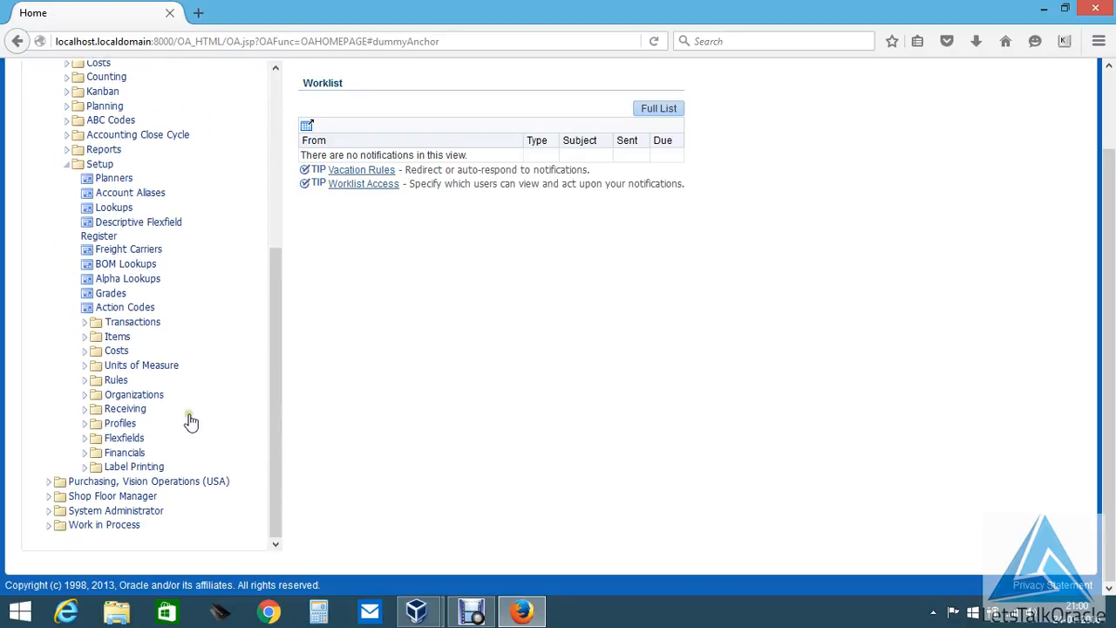
left_click(133, 394)
scroll(209, 394, "down", 2)
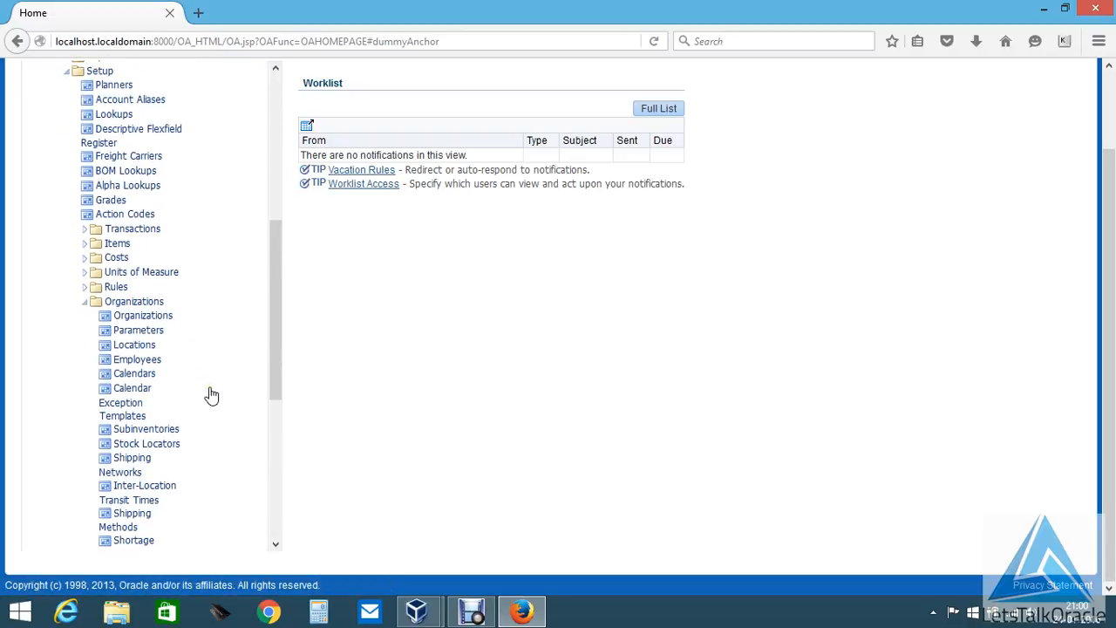
left_click(145, 376)
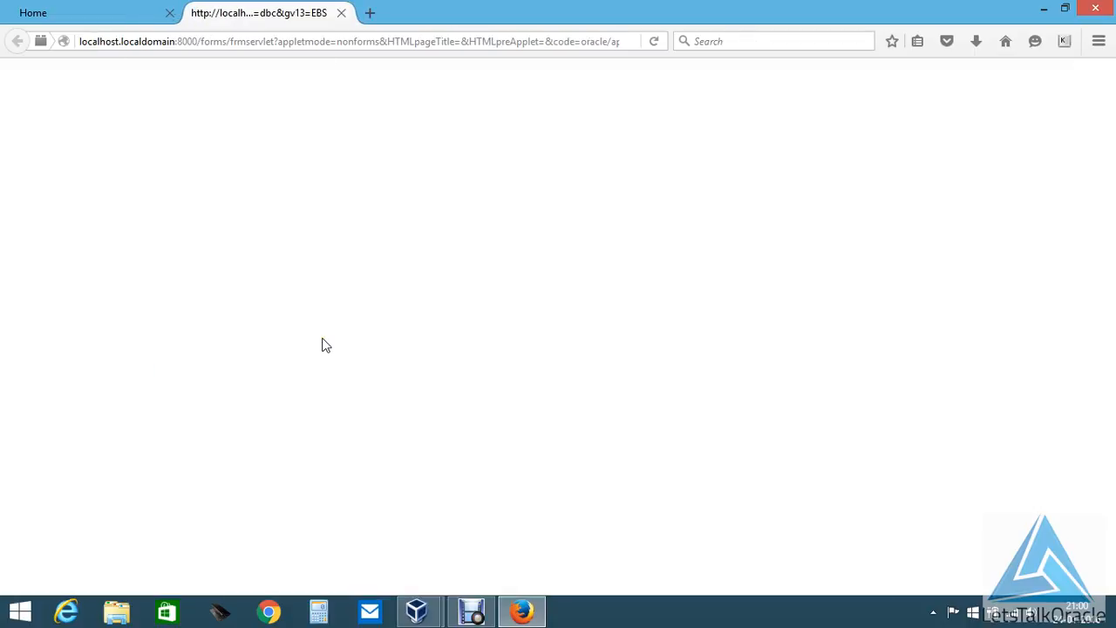
left_click(369, 389)
left_click(656, 390)
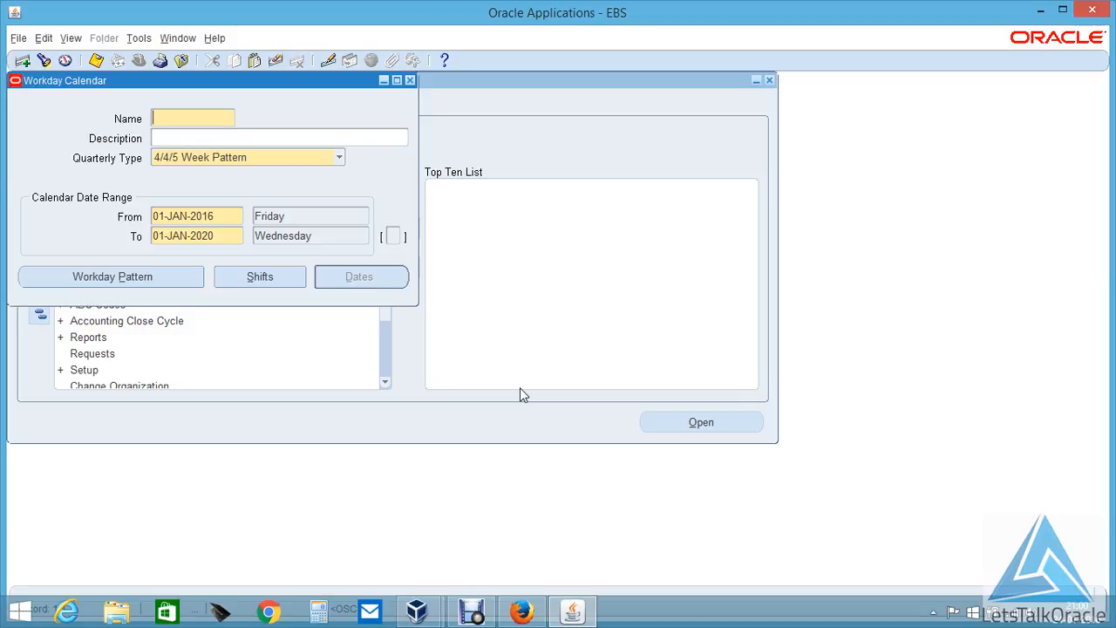
- Name the new workday calendar 123_CAL and give it the description 123 CALENDAR
type("123_ca")
key("BackSpace")
key("BackSpace")
key("Caps_Lock")
type("CAL")
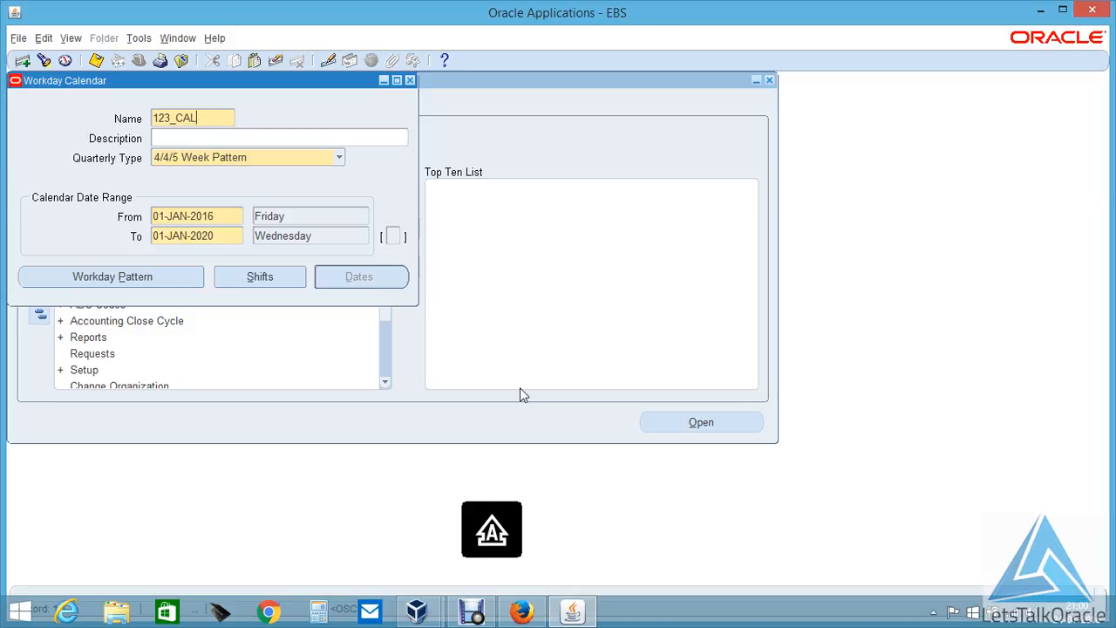
left_click(361, 139)
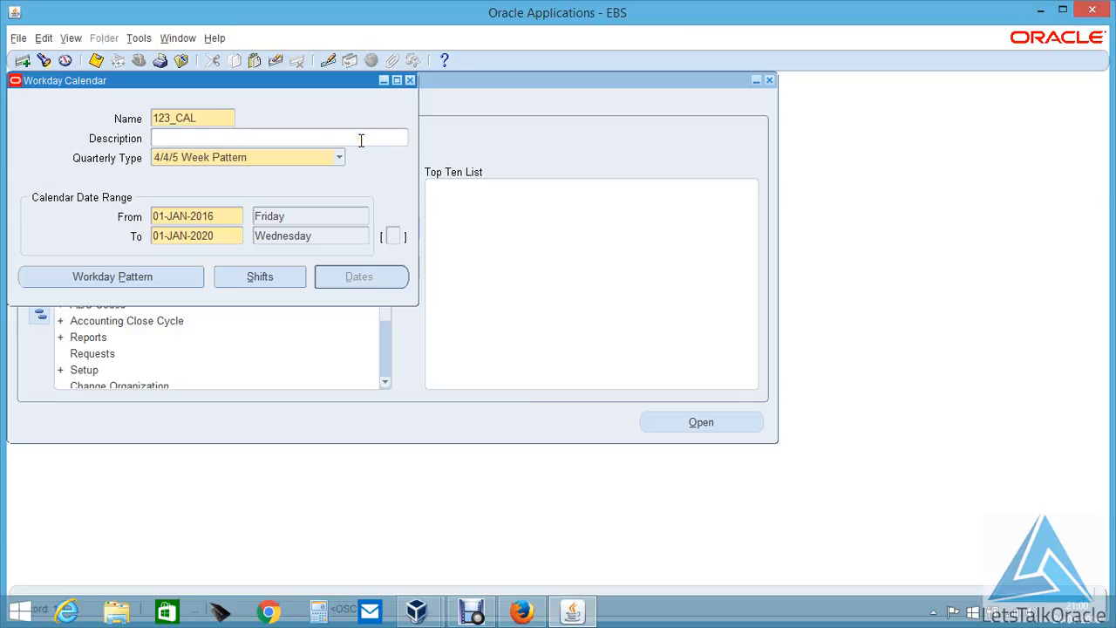
type("123")
type(" c")
type("CALE")
type("NDAR")
- Review the quarterly type options and set the calendar's From date to 04-JAN-2016
left_click(186, 160)
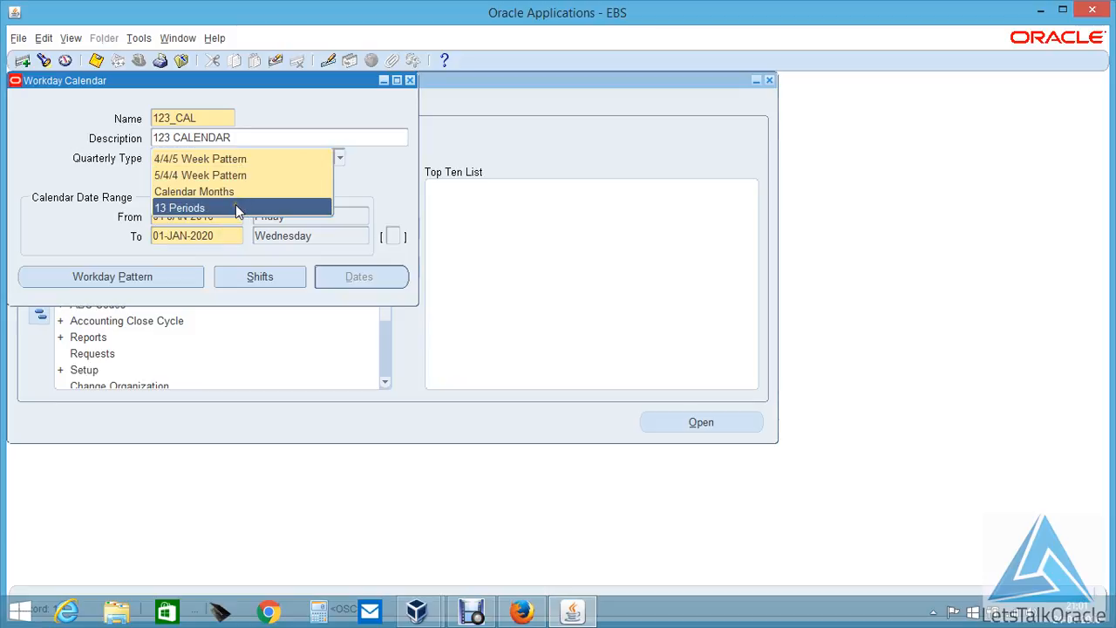
left_click(52, 177)
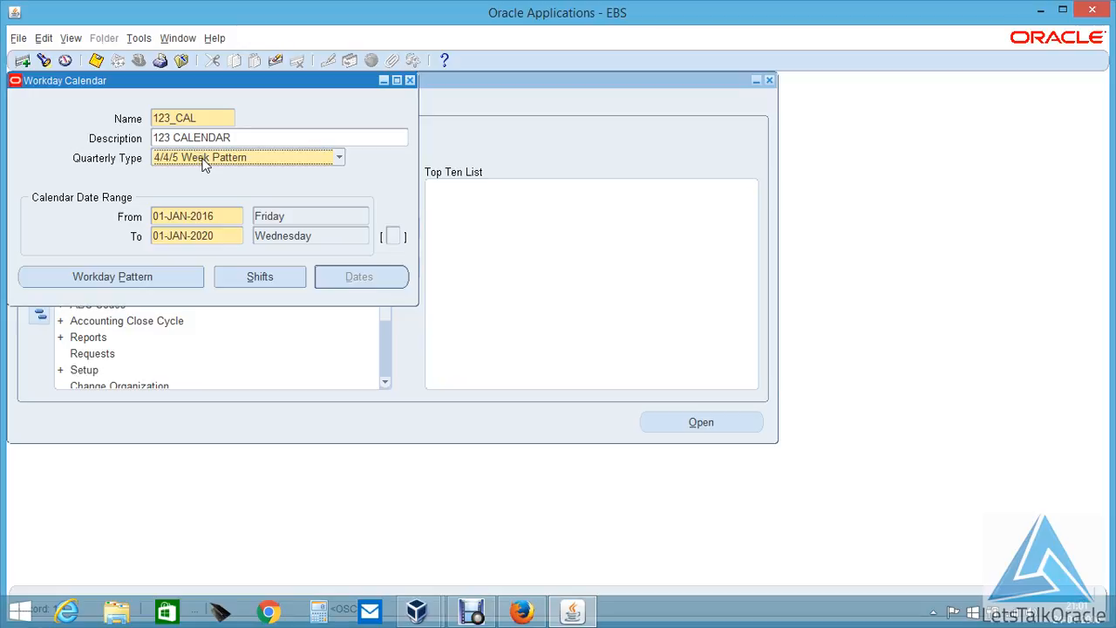
left_click(187, 216)
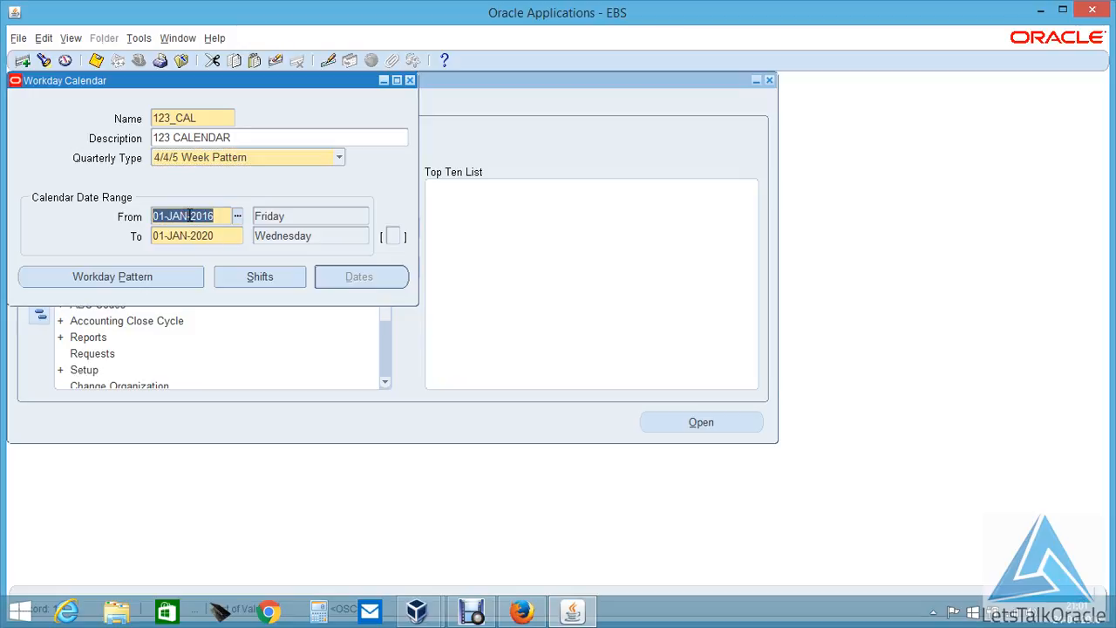
left_click(238, 218)
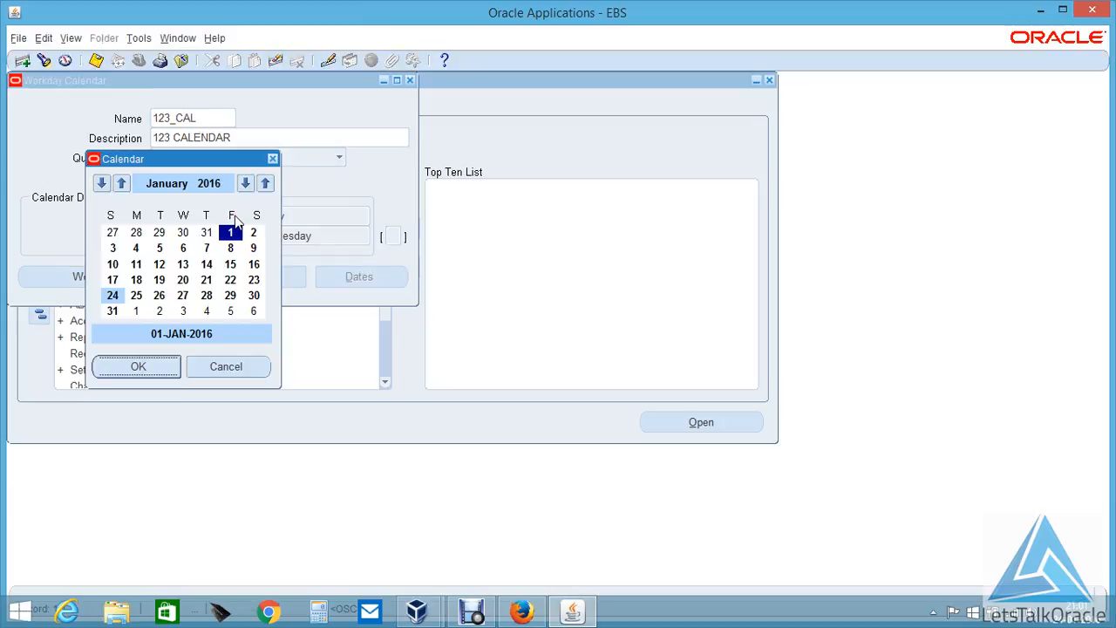
left_click(135, 248)
left_click(140, 375)
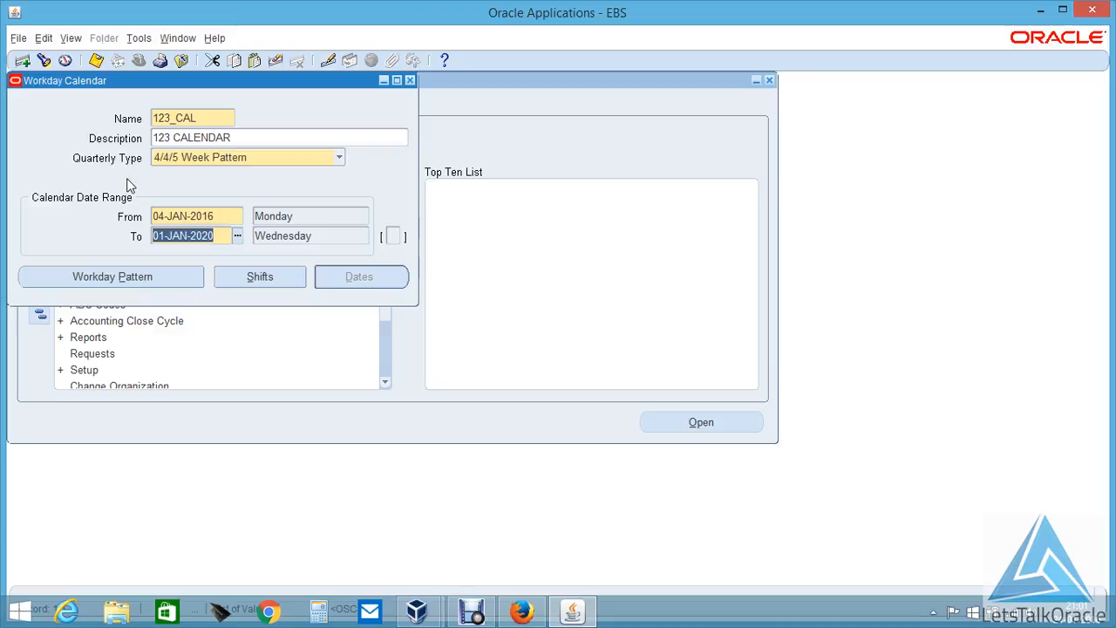
- Add workday pattern sequence 1 to the calendar with 5 days on and 2 days off
left_click(155, 276)
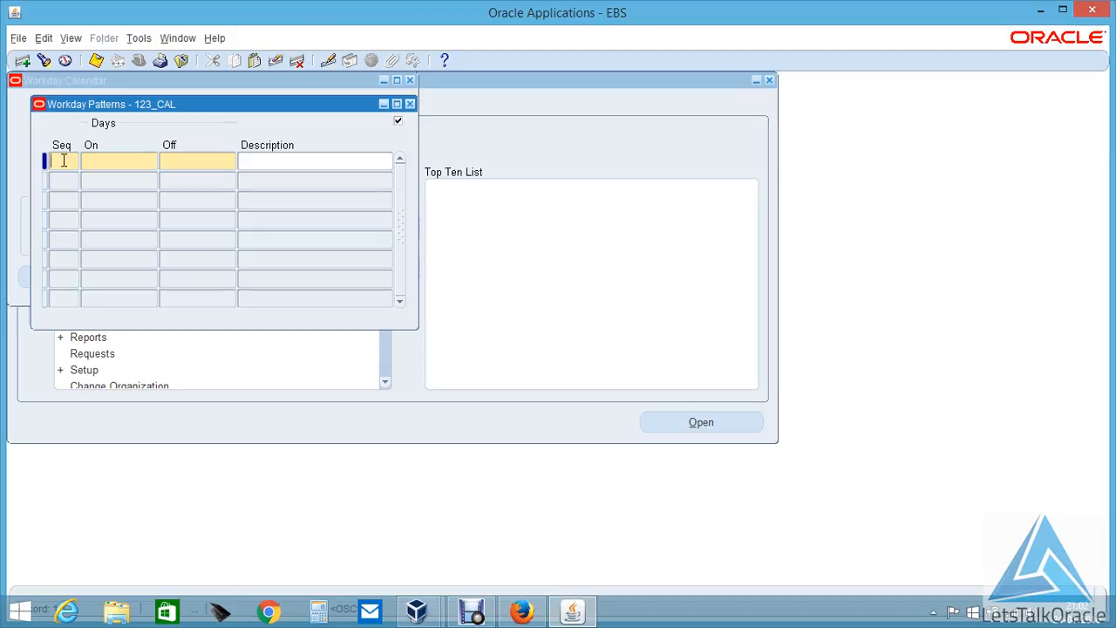
type("1")
key("Tab")
type("5")
type("2")
key("Tab")
- Describe the workday pattern as "Monday - Friday working days", save it and return to the calendar definition
type("mONT")
key("BackSpace")
key("BackSpace")
key("BackSpace")
key("BackSpace")
key("Caps_Lock")
type("Mon")
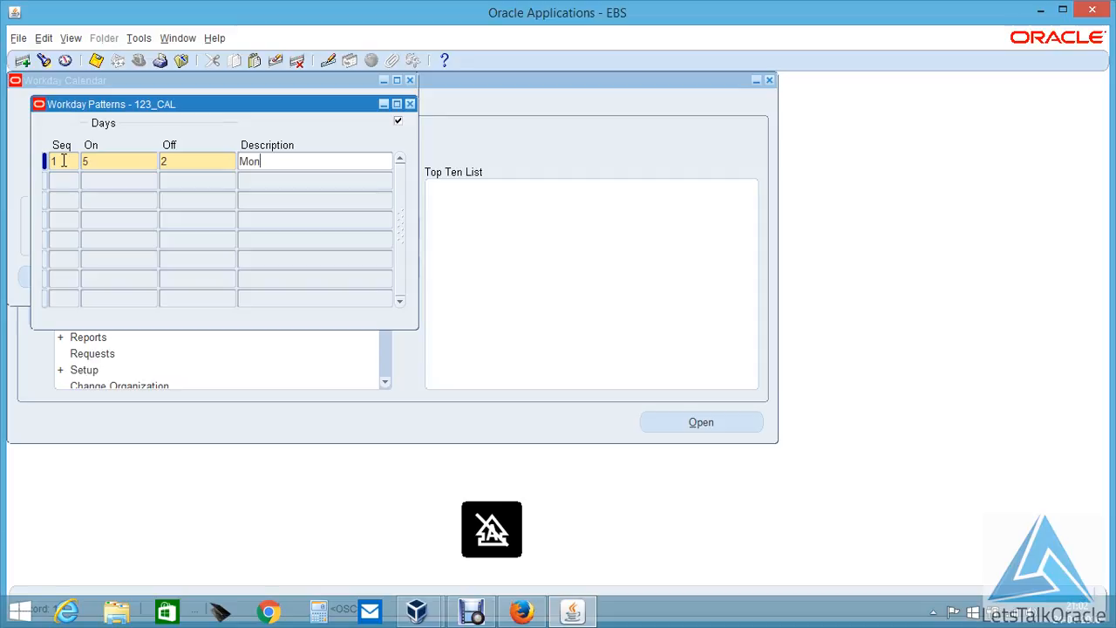
type("day - Friday")
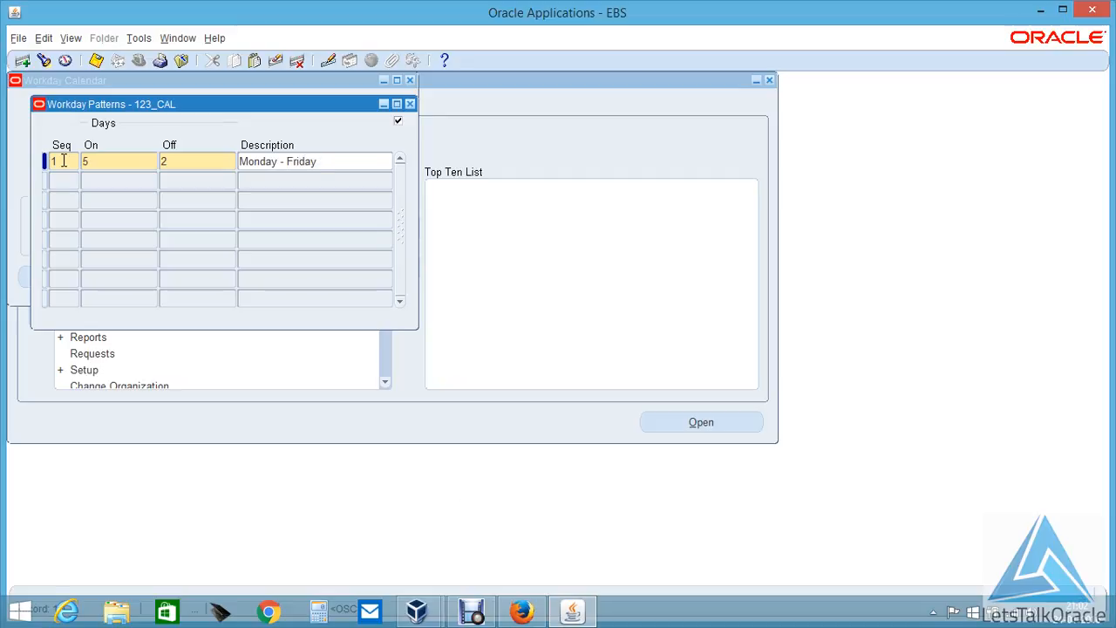
type(" working days")
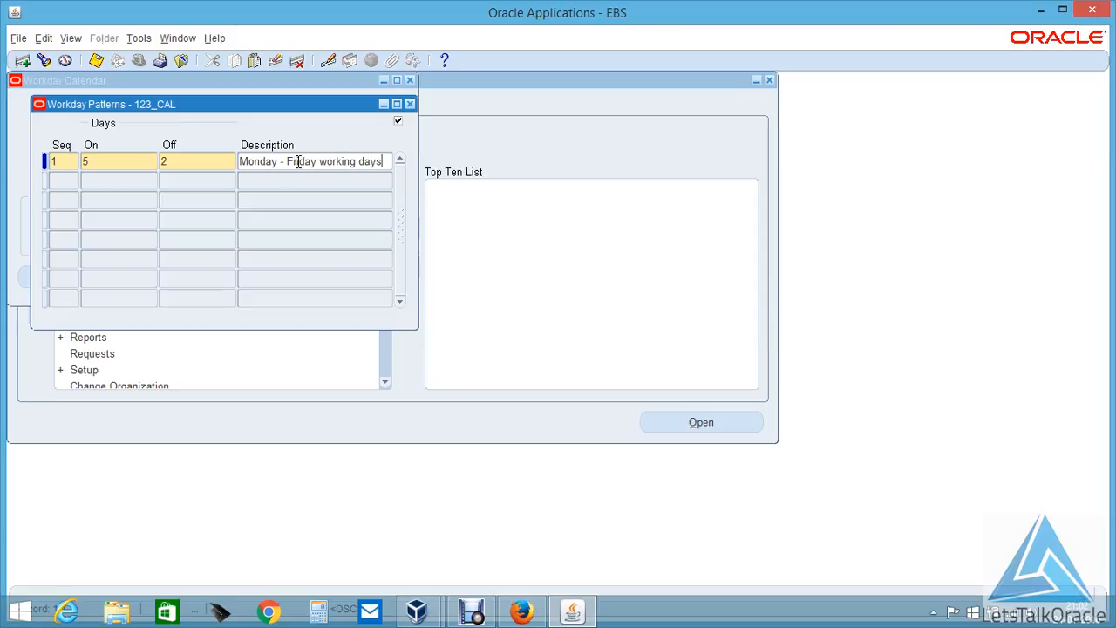
left_click(96, 61)
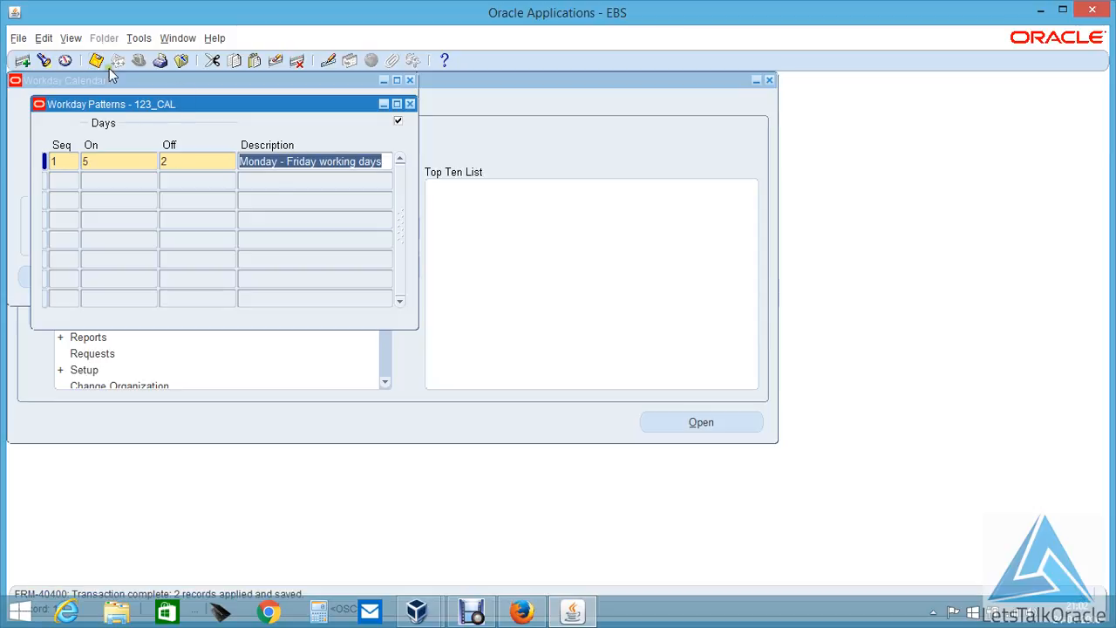
left_click(1064, 9)
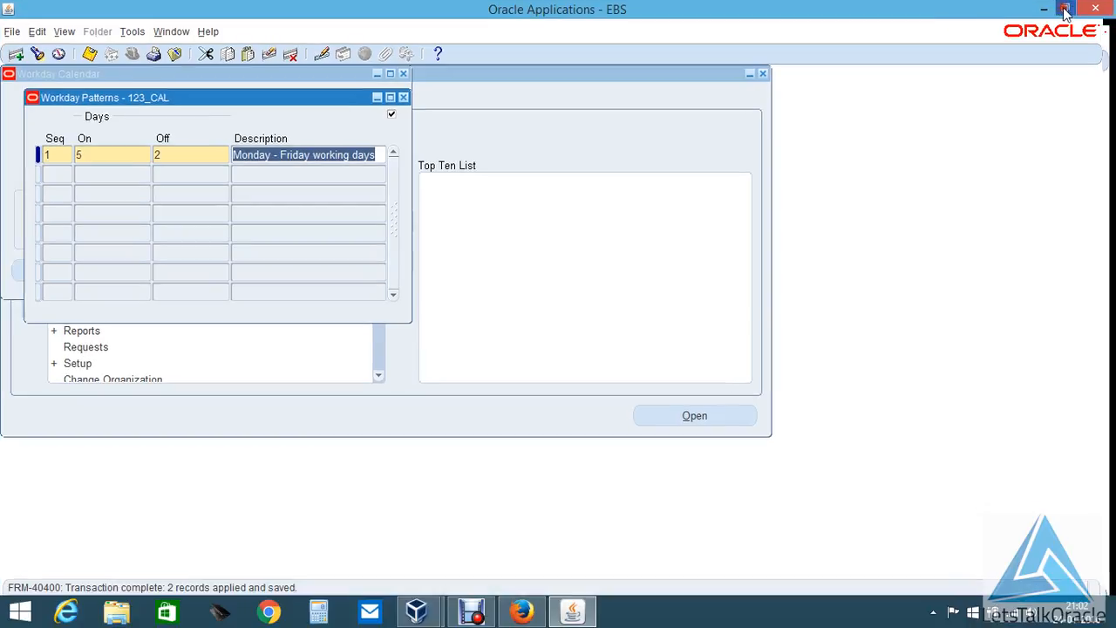
left_click(404, 98)
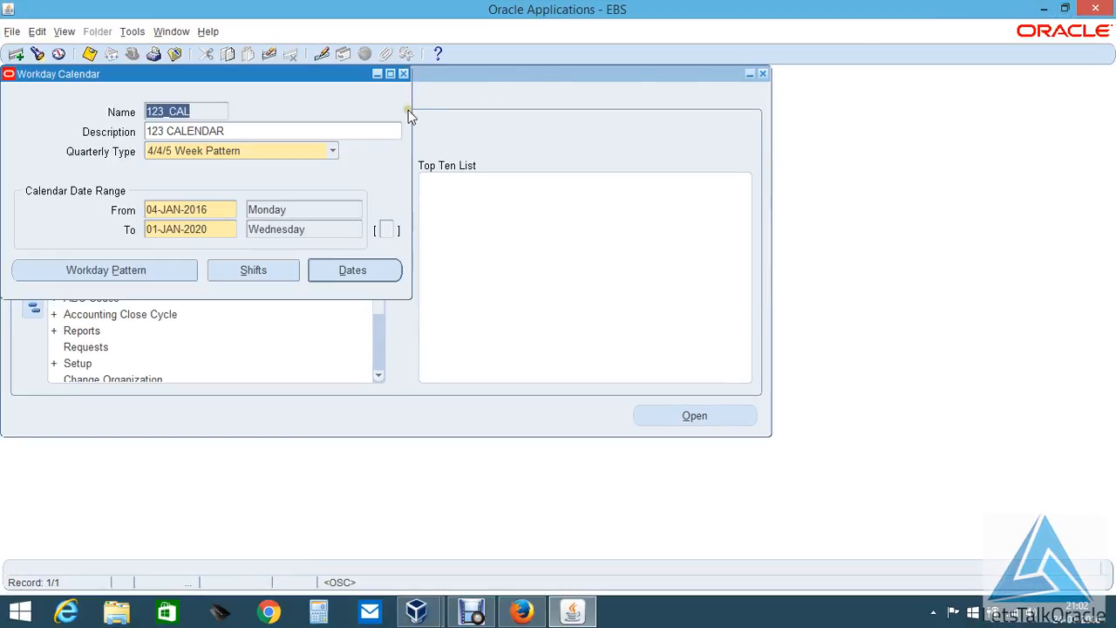
- Open the calendar's dates and check its exception list
left_click(368, 273)
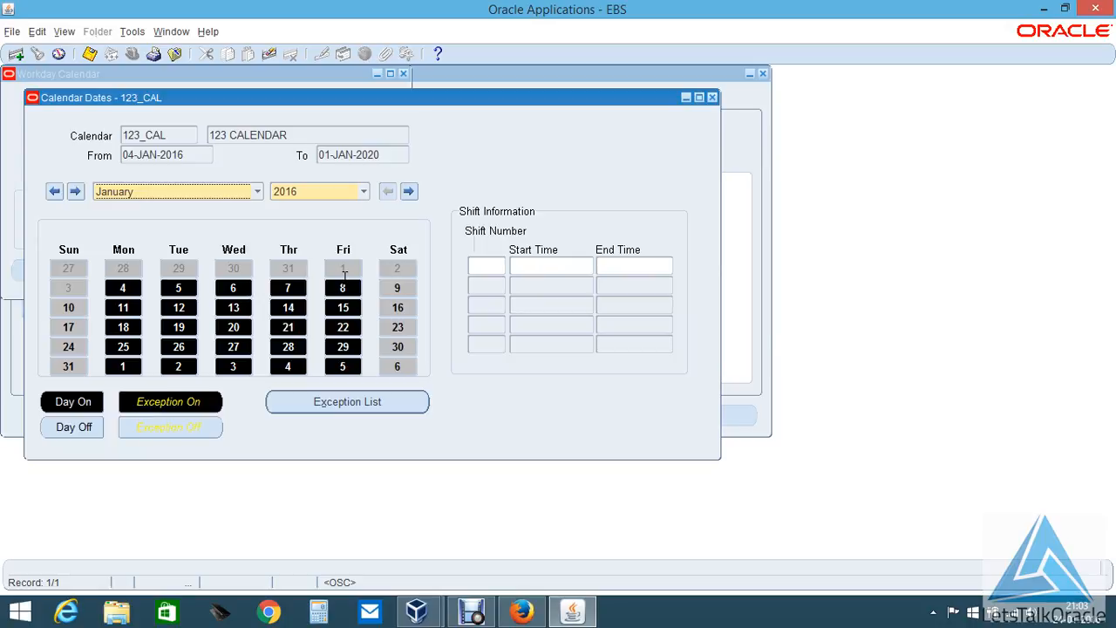
left_click(346, 403)
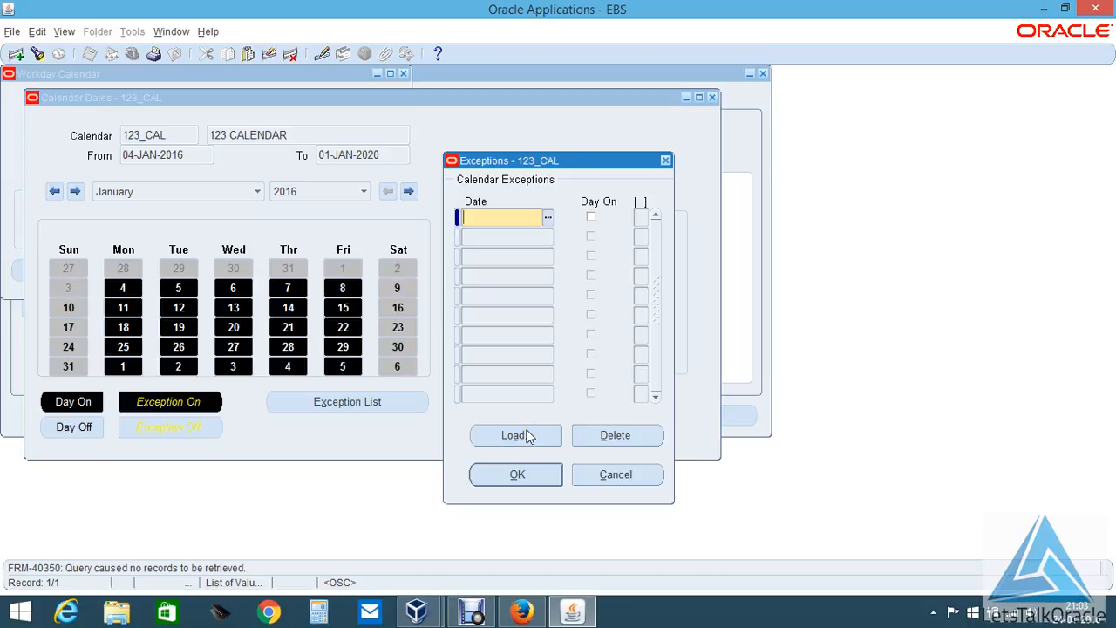
left_click(516, 475)
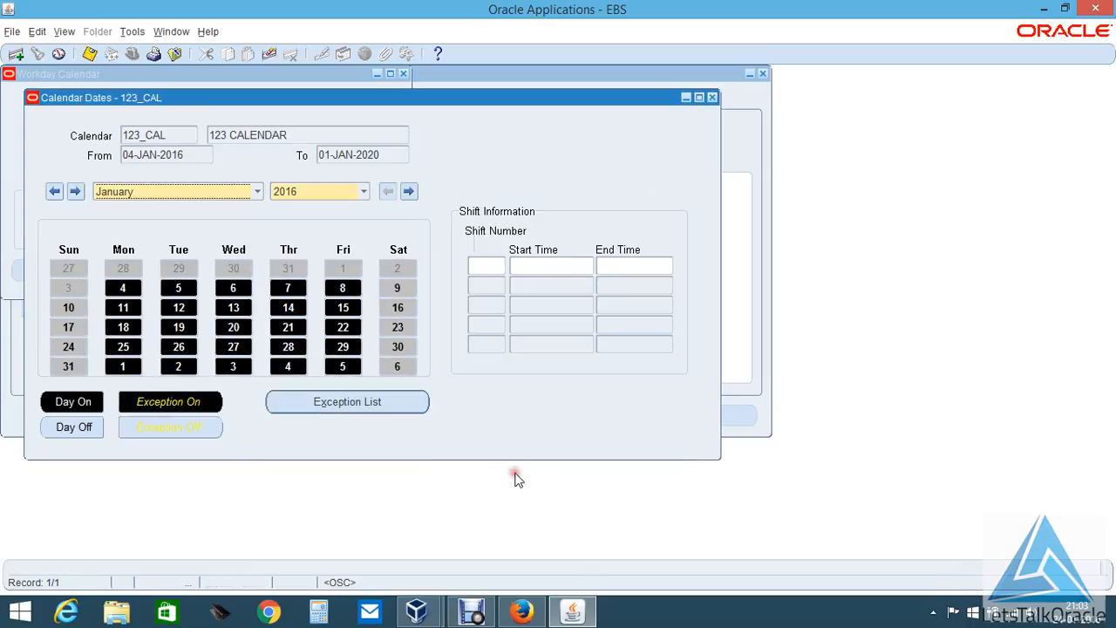
- Create an exception template named 123_temp with the description 123_Template
left_click(134, 32)
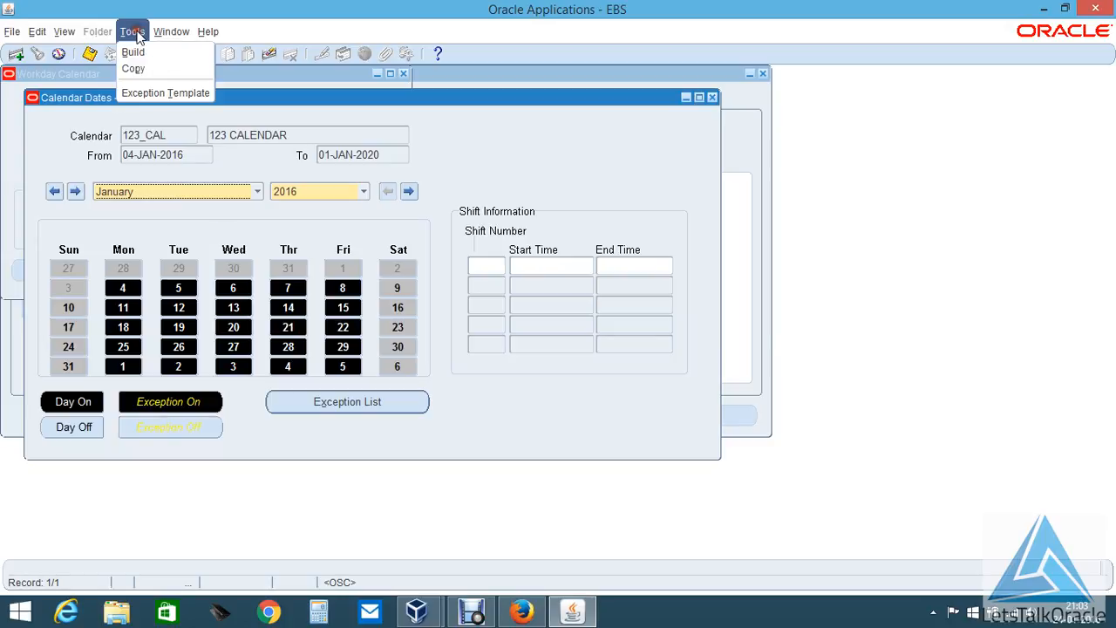
left_click(168, 93)
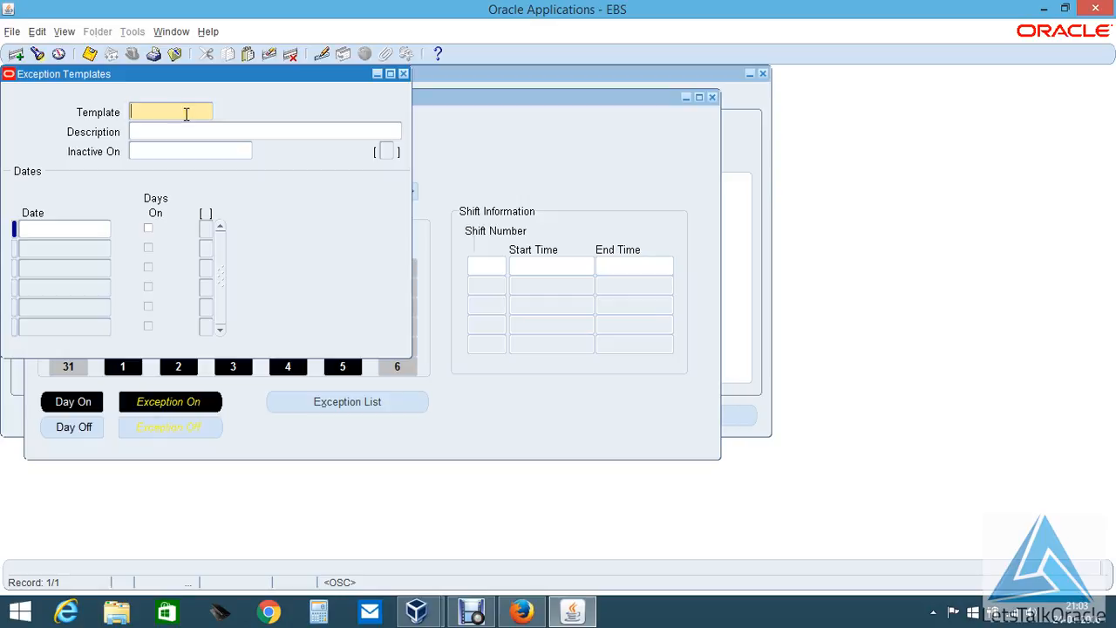
type("123_templa")
key("BackSpace")
key("BackSpace")
left_click(183, 131)
type("123_Temp")
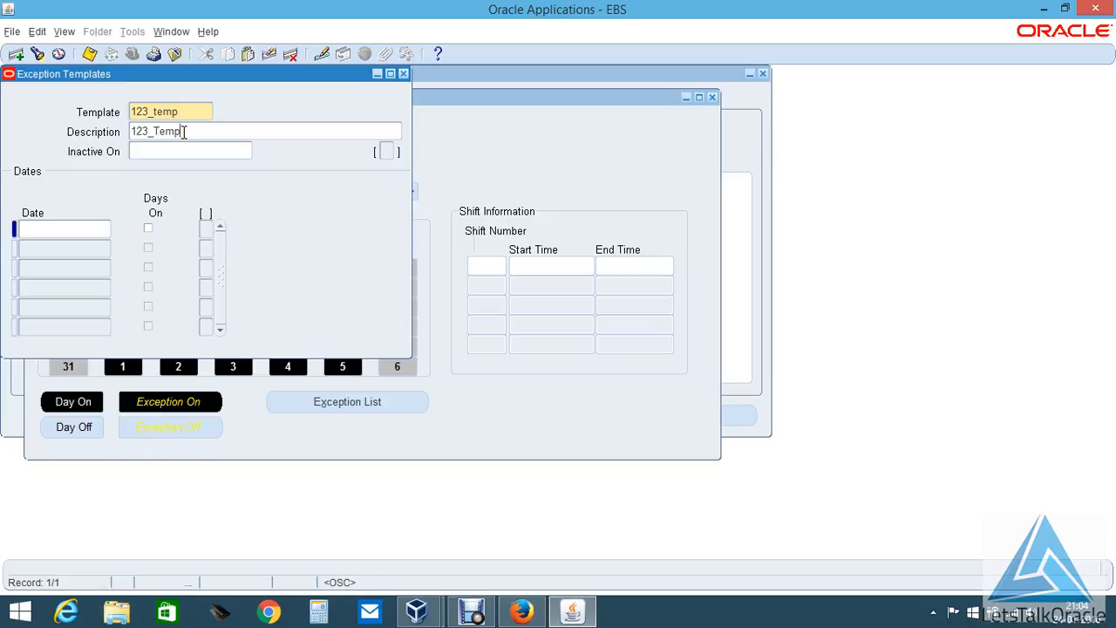
type("late")
- Add 26-JAN-2016 and 15-AUG-2016 as days off in the exception template, then save and close it
left_click(72, 227)
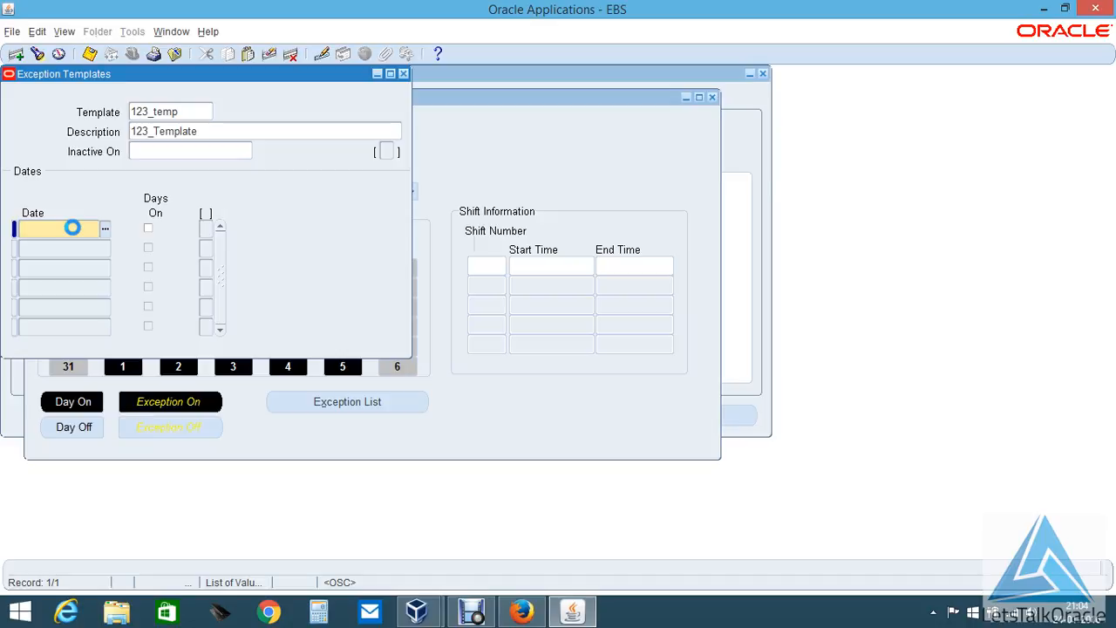
type("26-JAN-2016")
key("Tab")
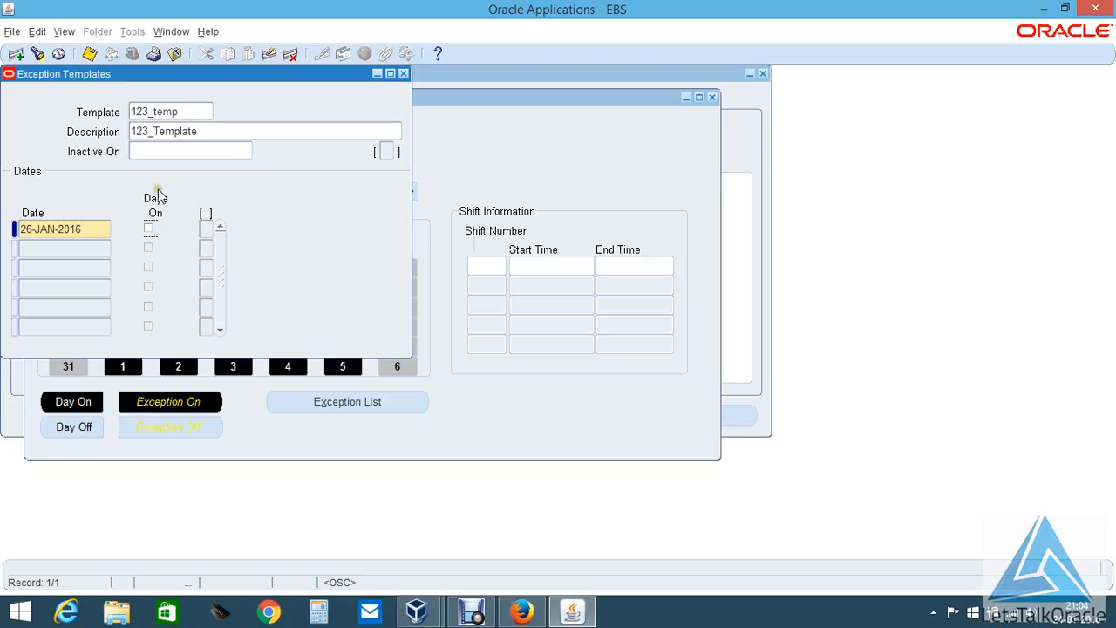
left_click(79, 250)
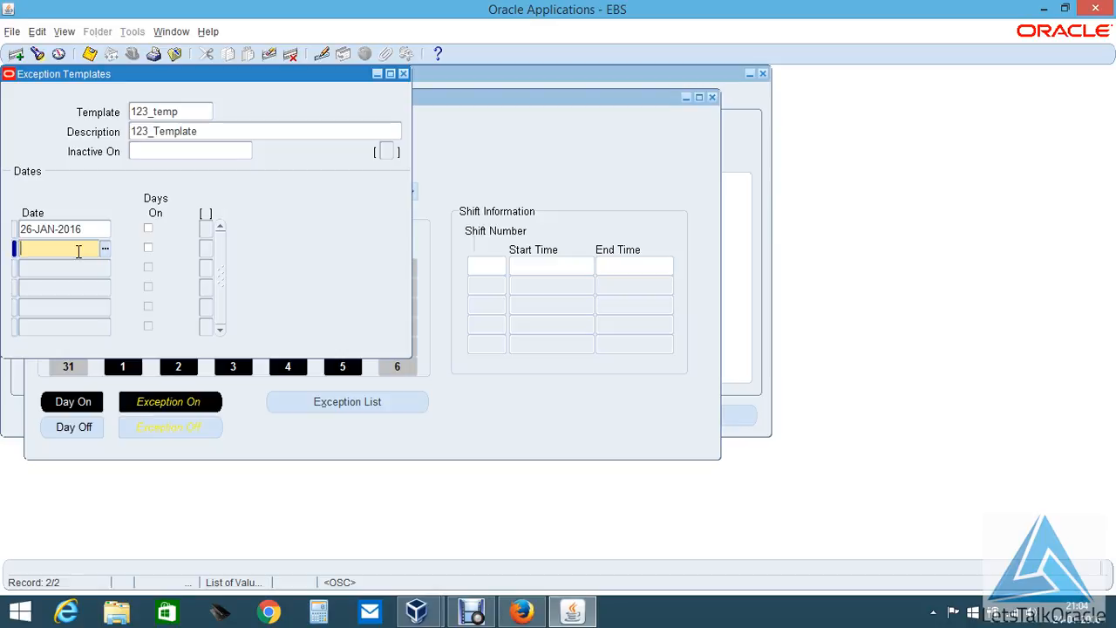
type("15-AUG-2016")
key("Tab")
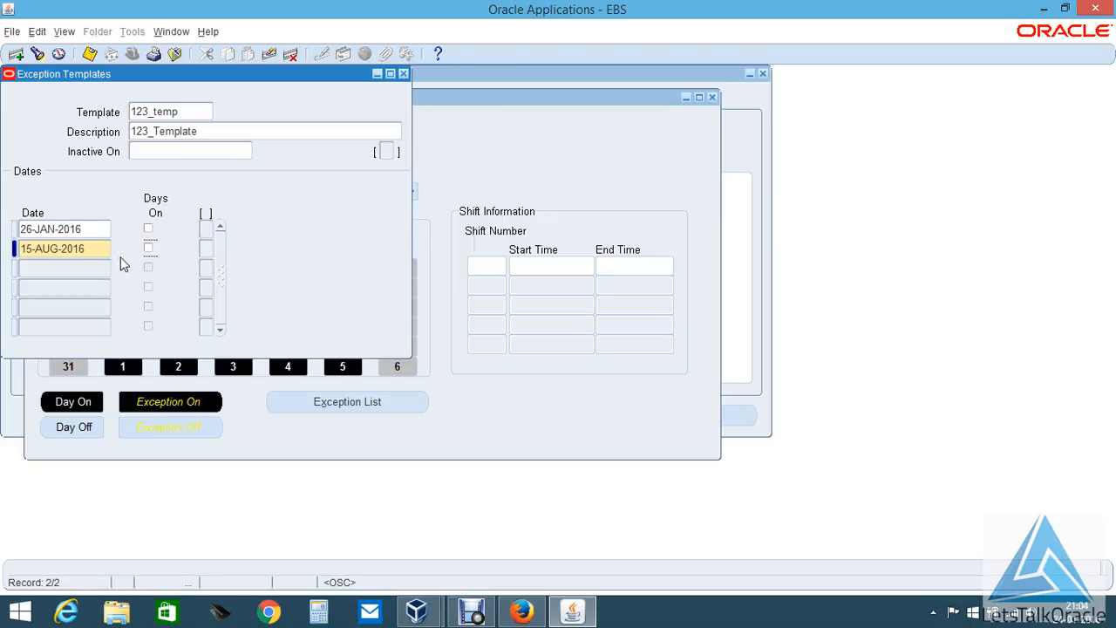
left_click(90, 55)
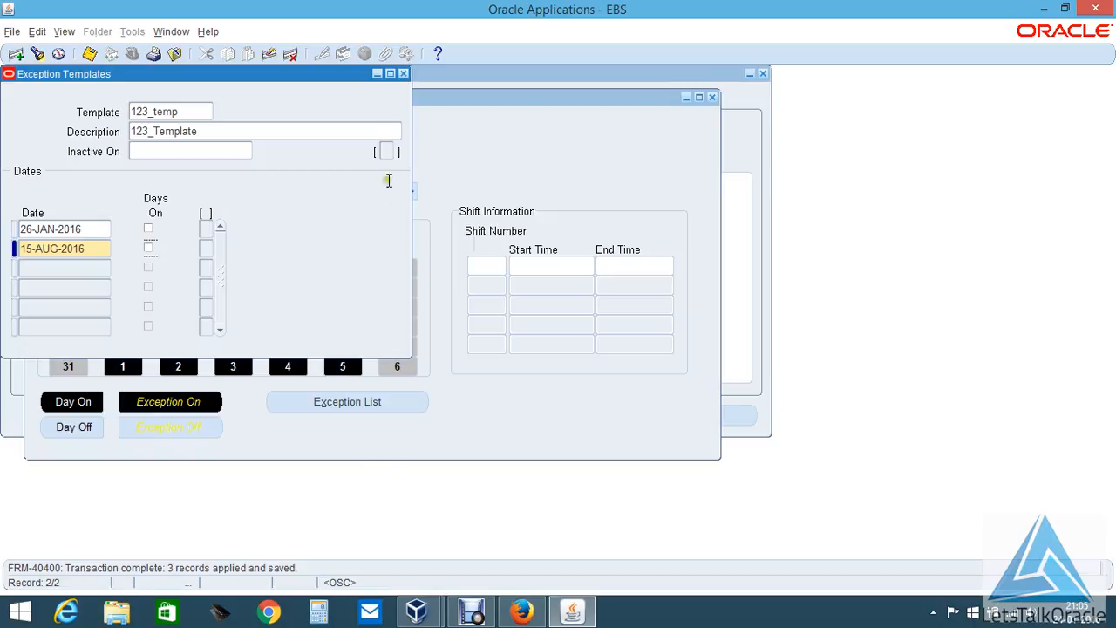
left_click(403, 73)
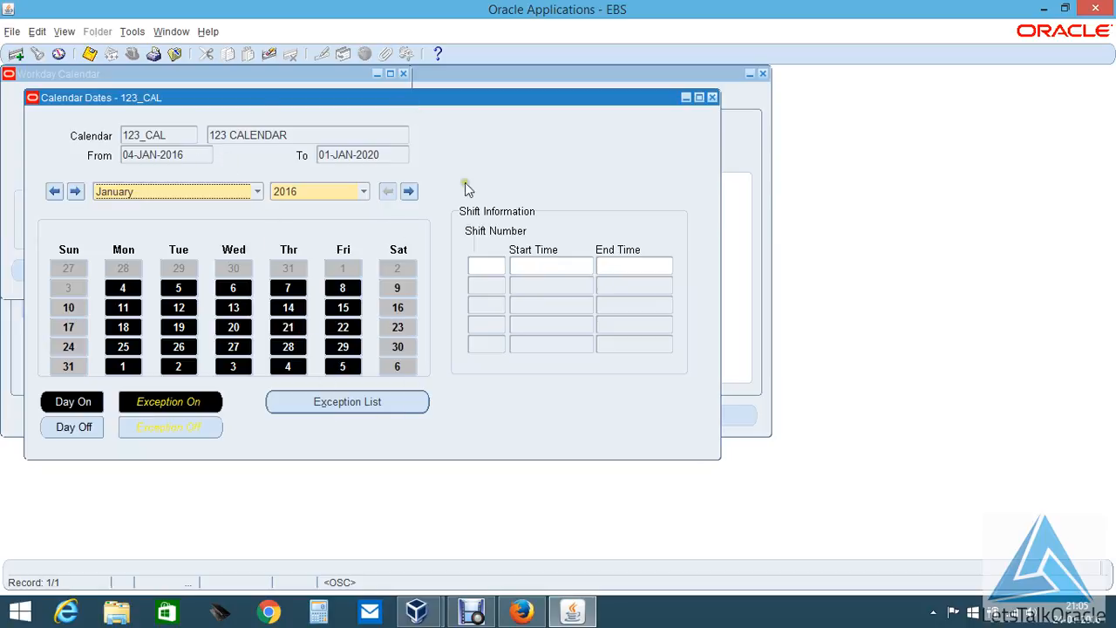
- Load the exceptions from the template 123_temp into the exception list of calendar 123_CAL and accept them
left_click(306, 485)
left_click(359, 412)
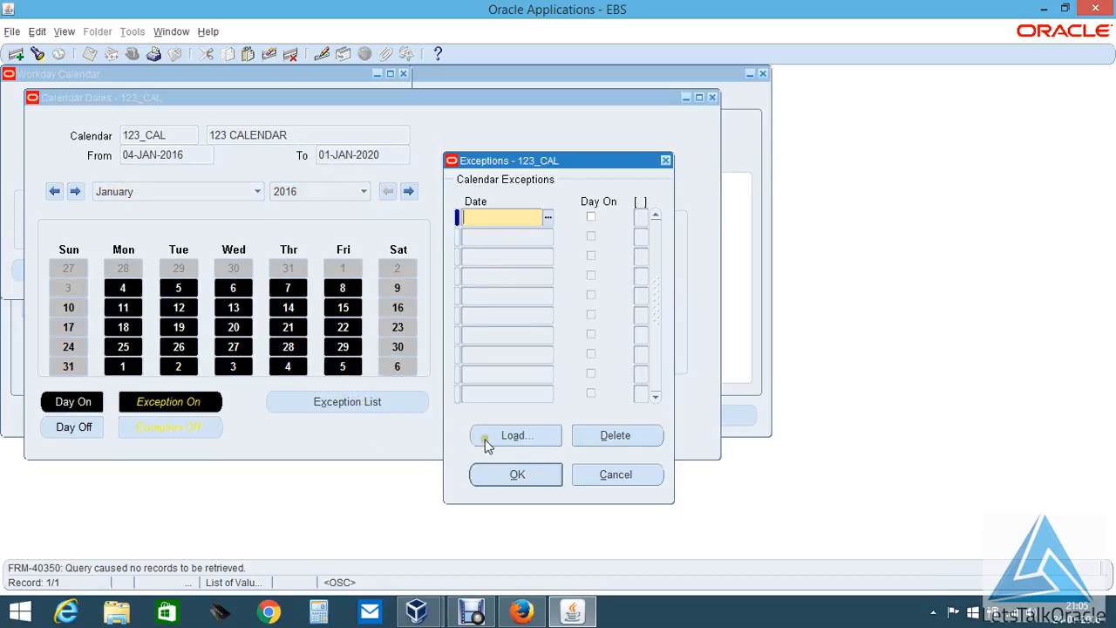
left_click(529, 441)
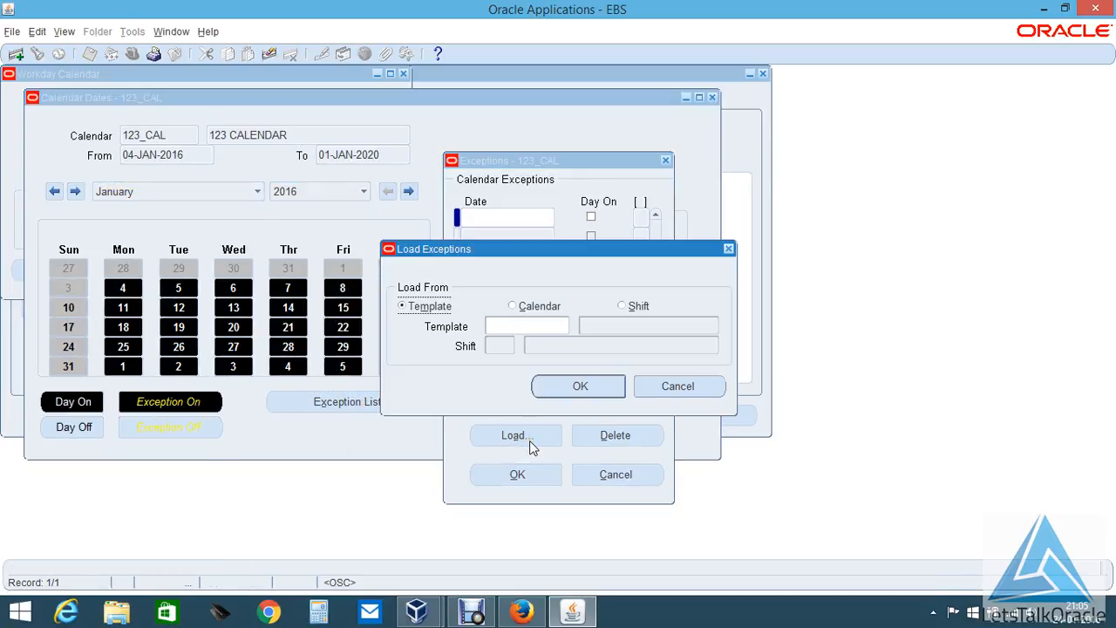
left_click(507, 329)
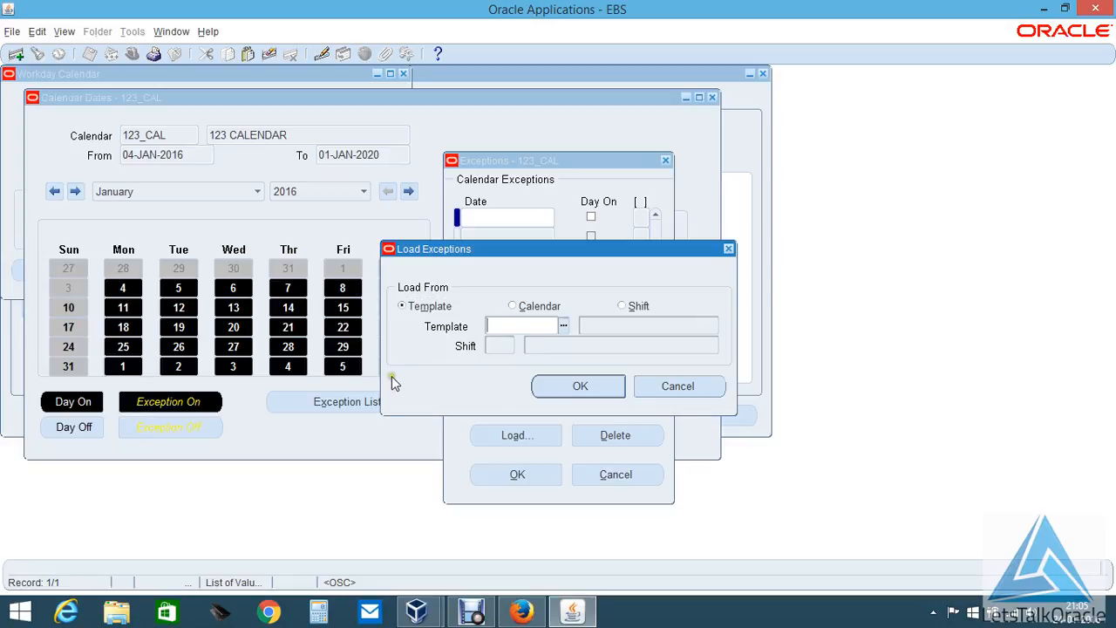
type("123_temp")
key("Tab")
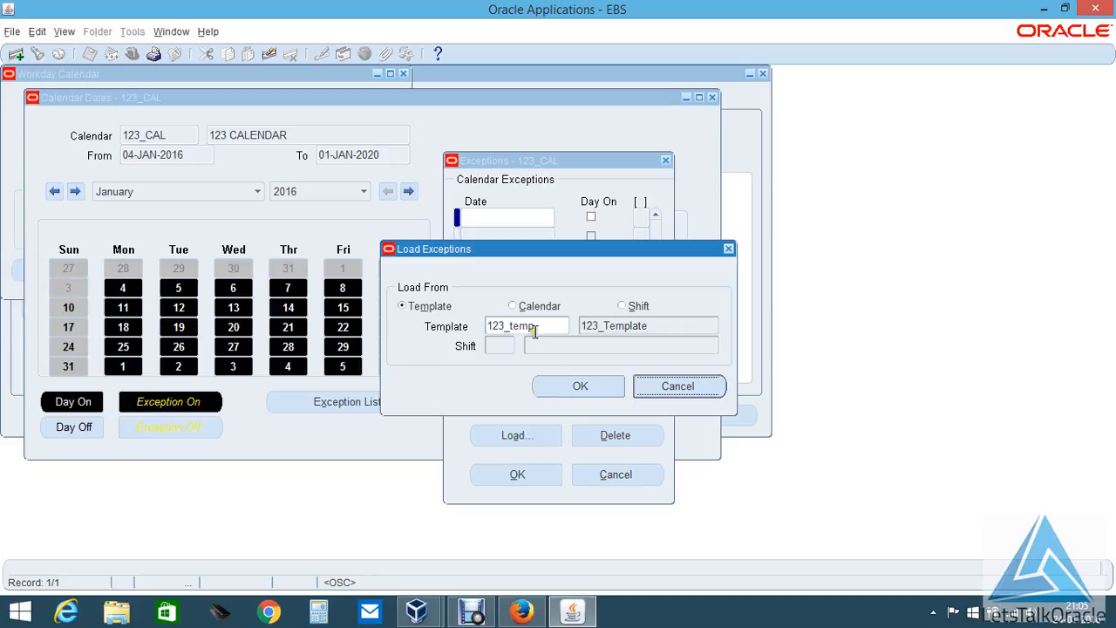
left_click(586, 381)
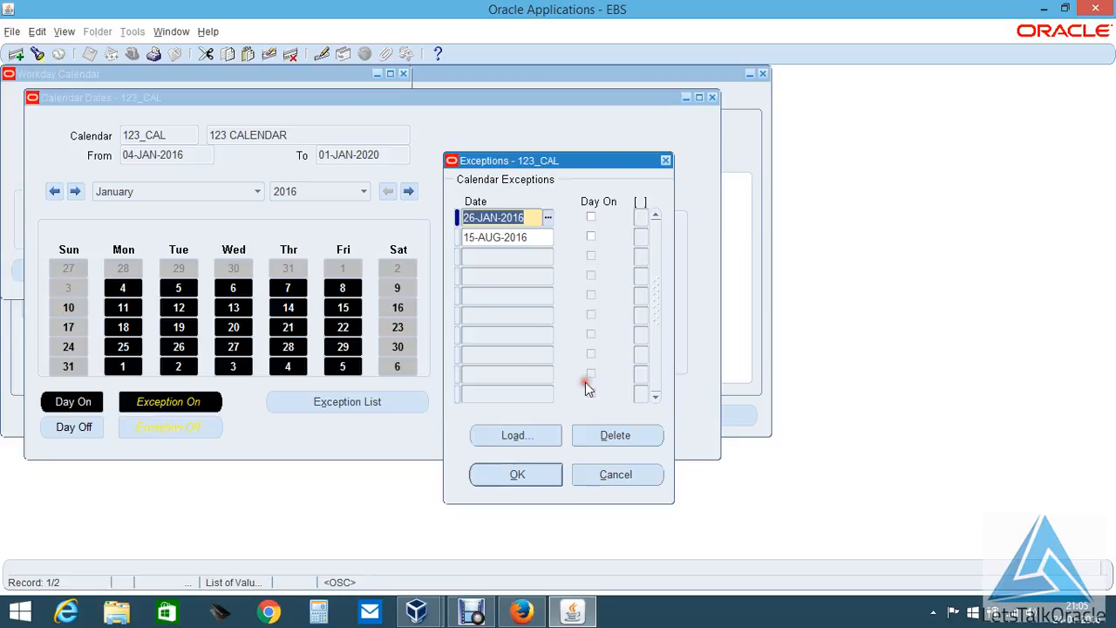
left_click(523, 478)
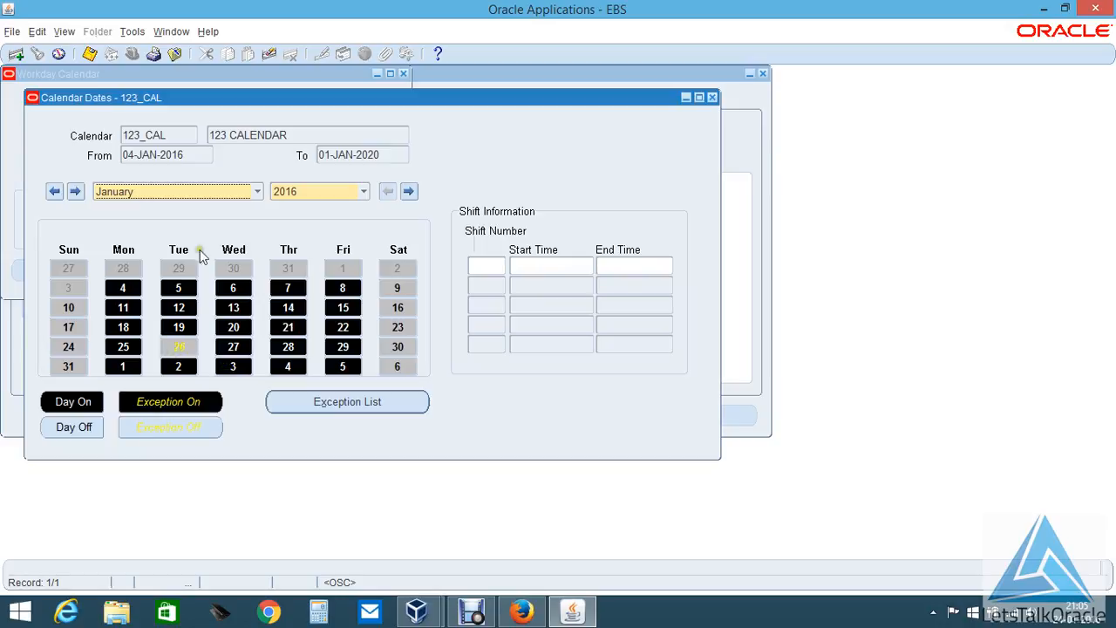
- Browse the calendar dates month by month up to August 2016 to check the loaded exception days
left_click(76, 192)
left_click(77, 190)
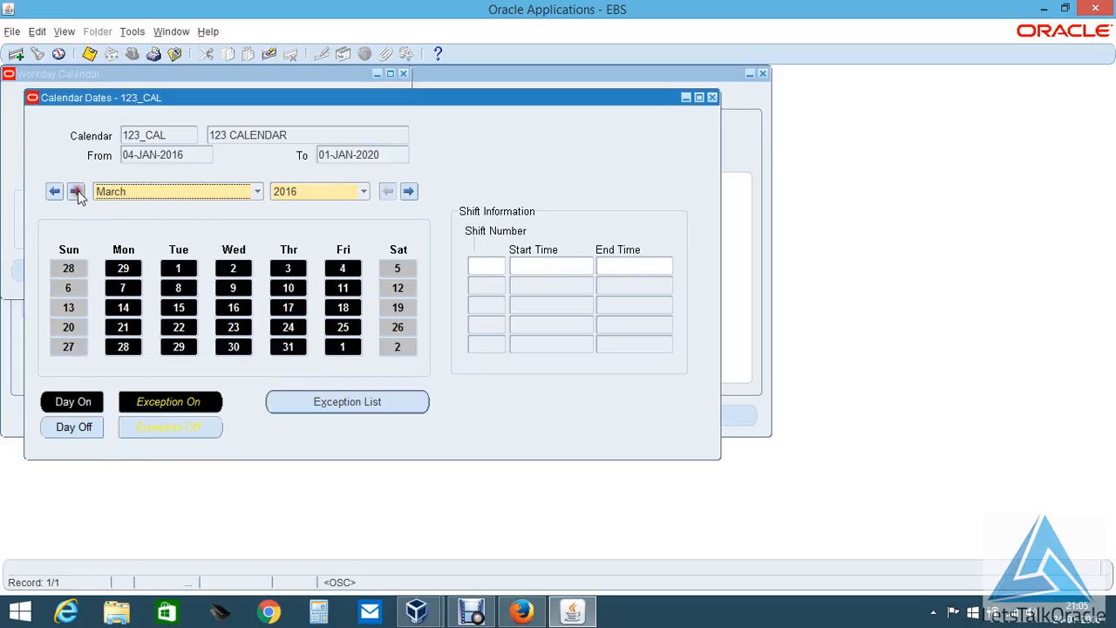
left_click(77, 190)
left_click(78, 190)
left_click(78, 190)
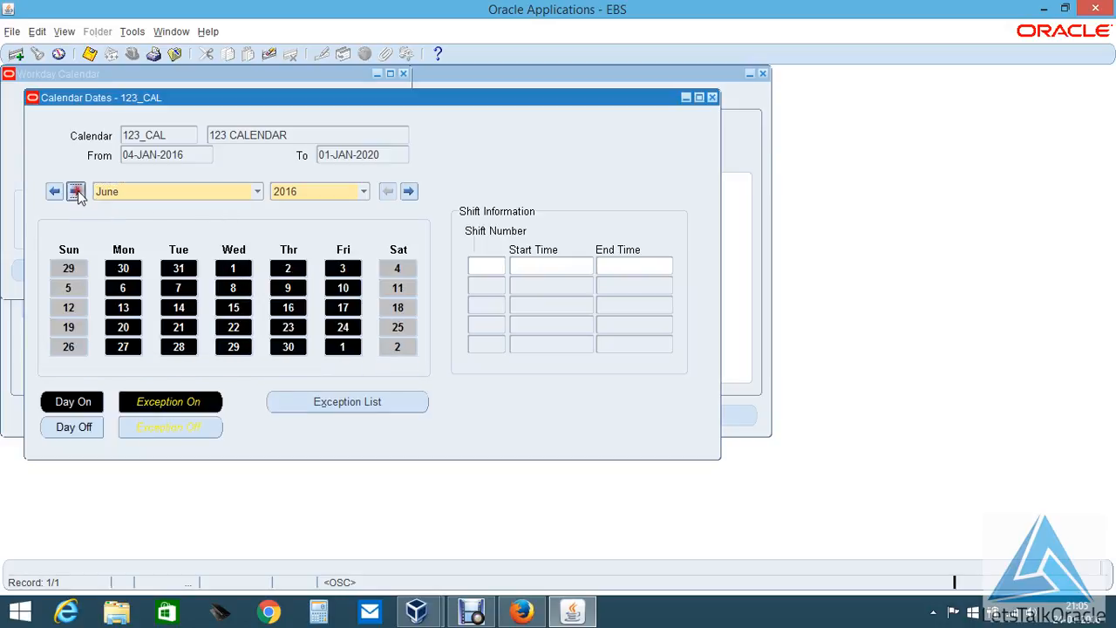
left_click(77, 190)
left_click(77, 190)
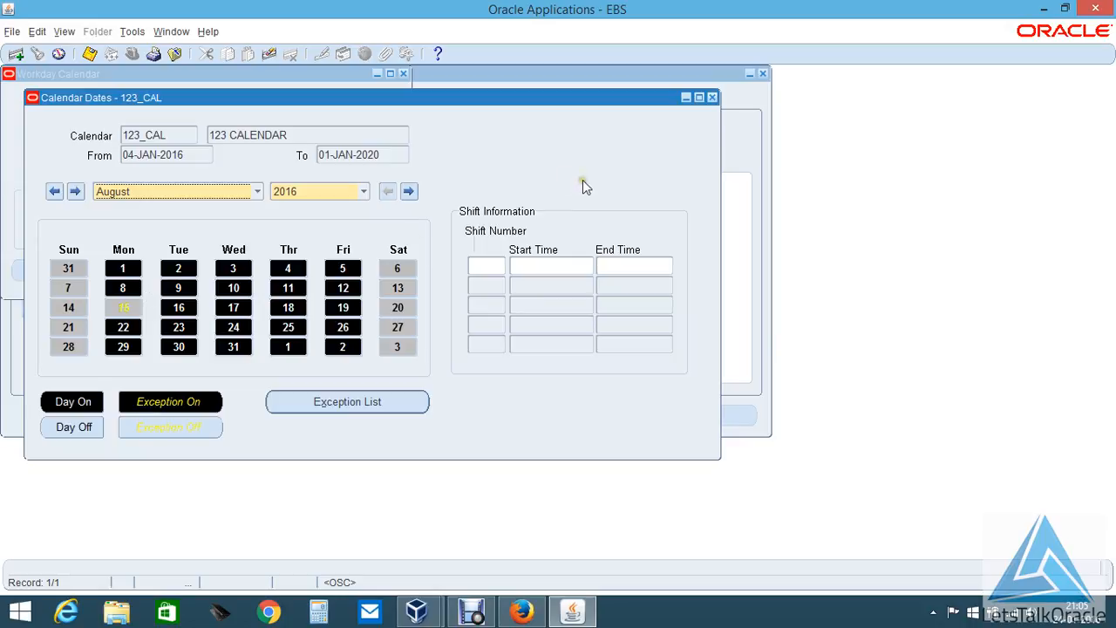
- Build the workday calendar 123_CAL and acknowledge the submitted request
left_click(131, 32)
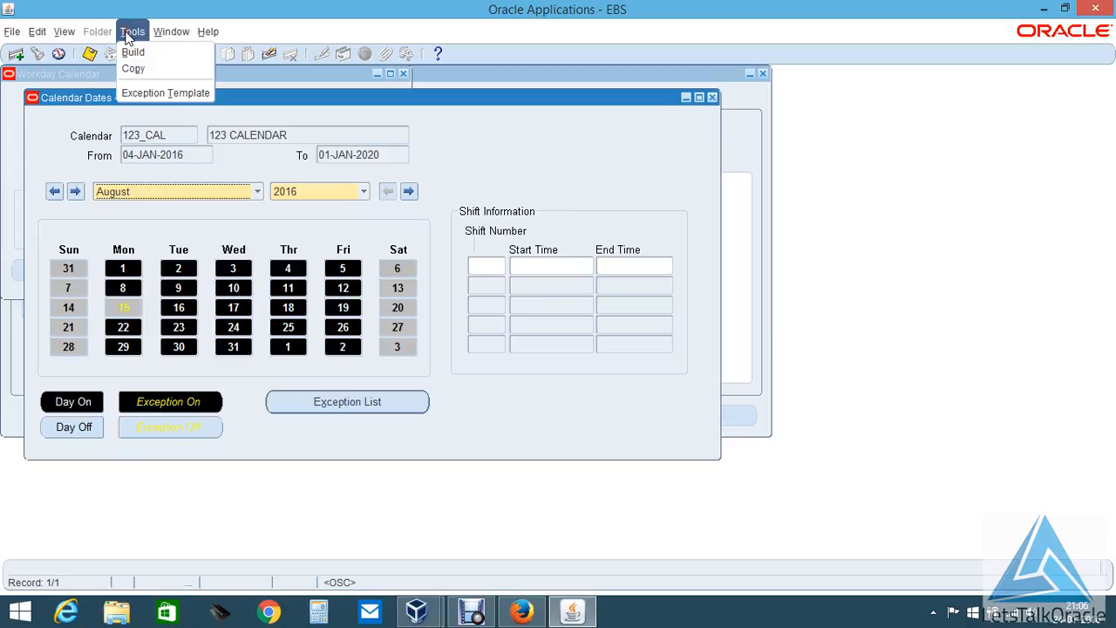
left_click(132, 51)
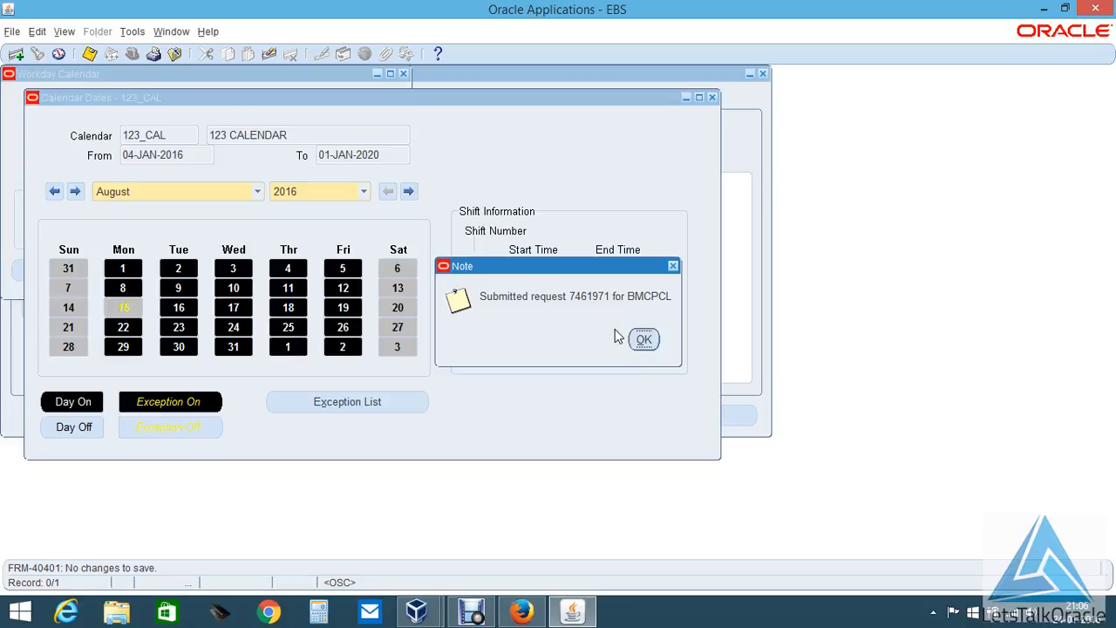
left_click(643, 340)
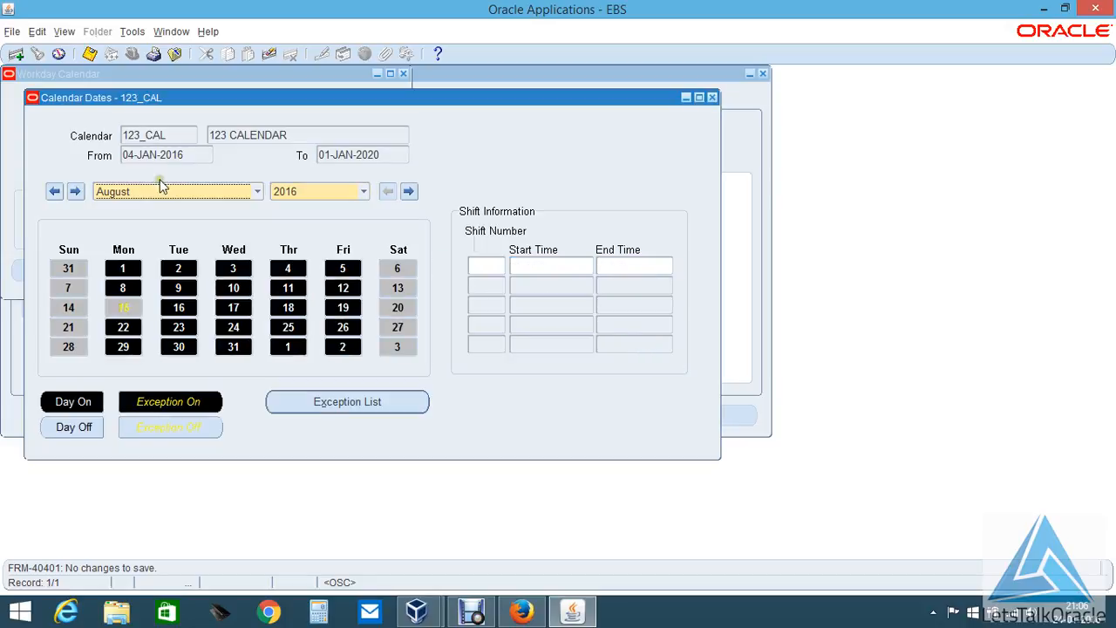
- Find all own concurrent requests and refresh the list to check the phase of the Build Workday Calendar request for 123_CAL
left_click(64, 32)
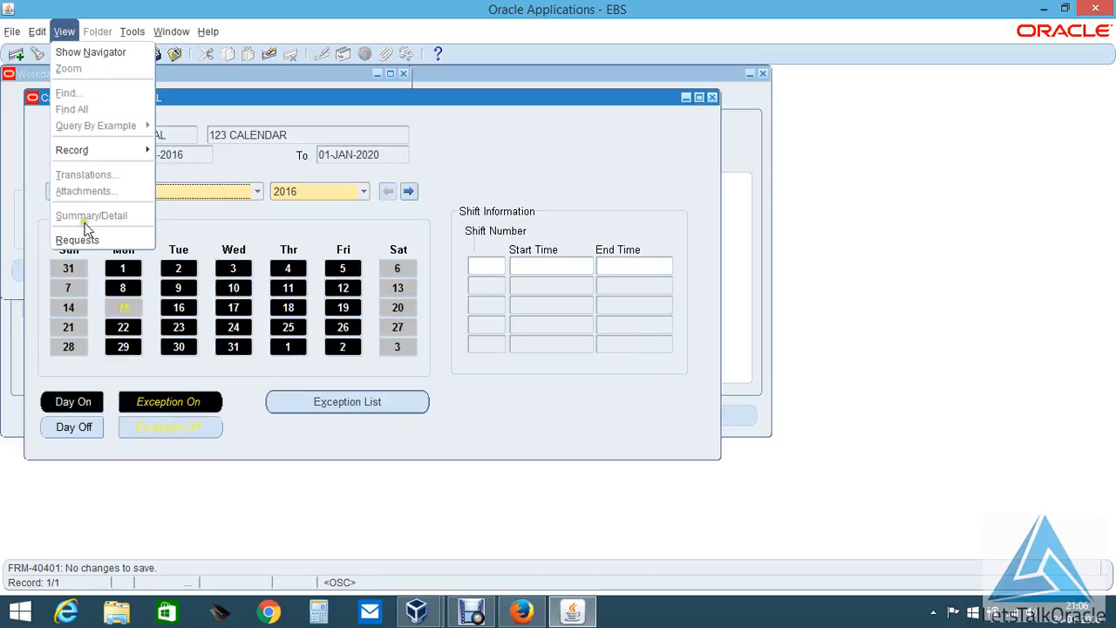
left_click(85, 239)
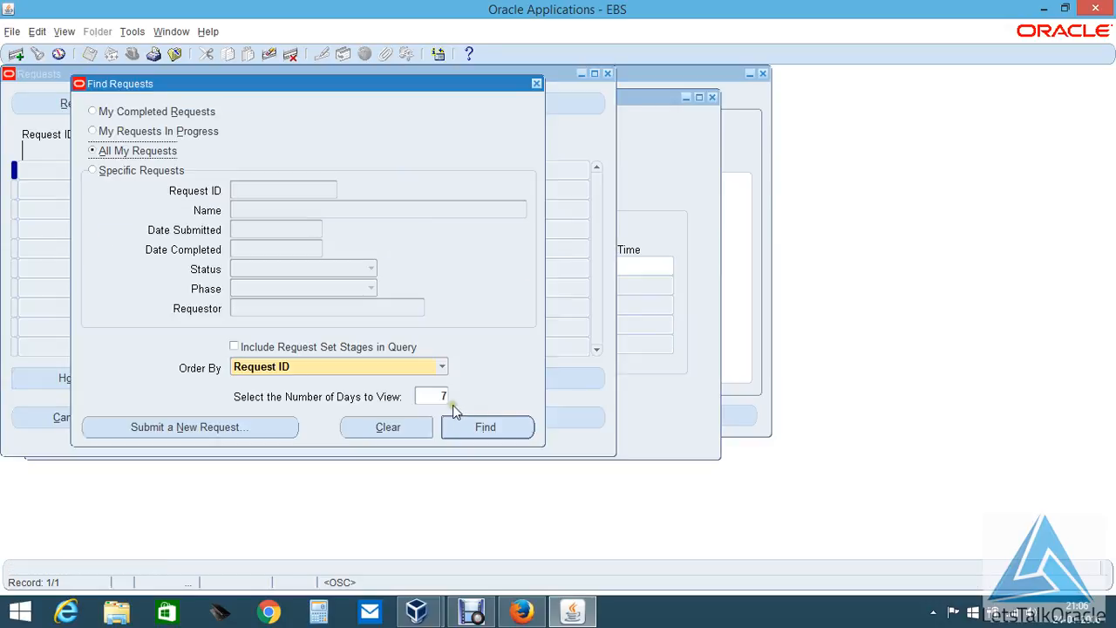
left_click(488, 427)
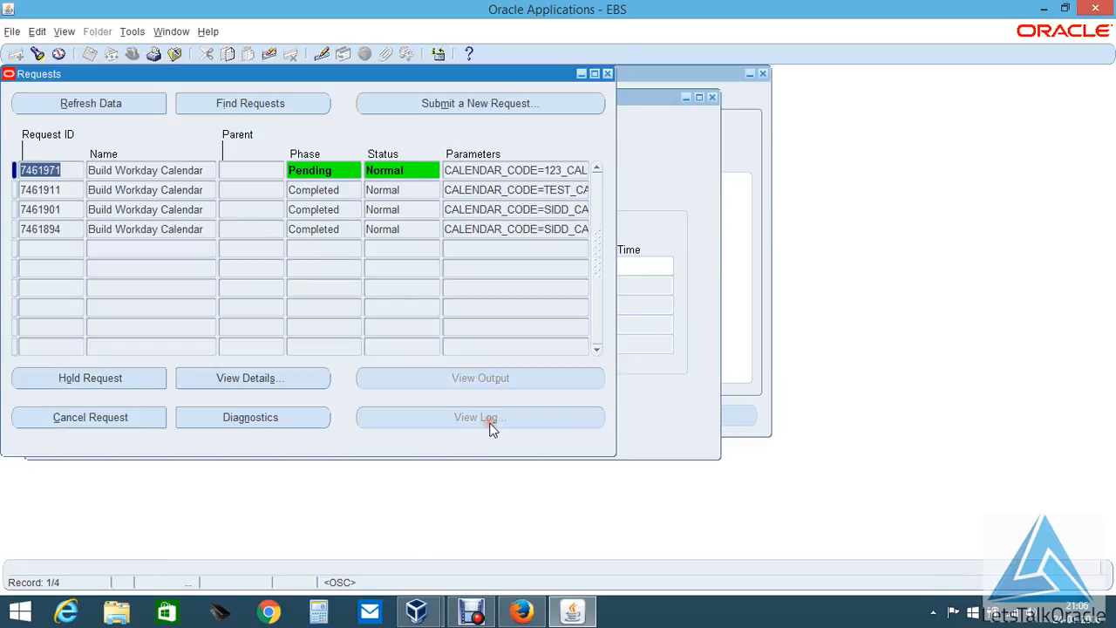
left_click(190, 173)
left_click(117, 104)
left_click(117, 105)
left_click(116, 103)
left_click(116, 103)
left_click(127, 111)
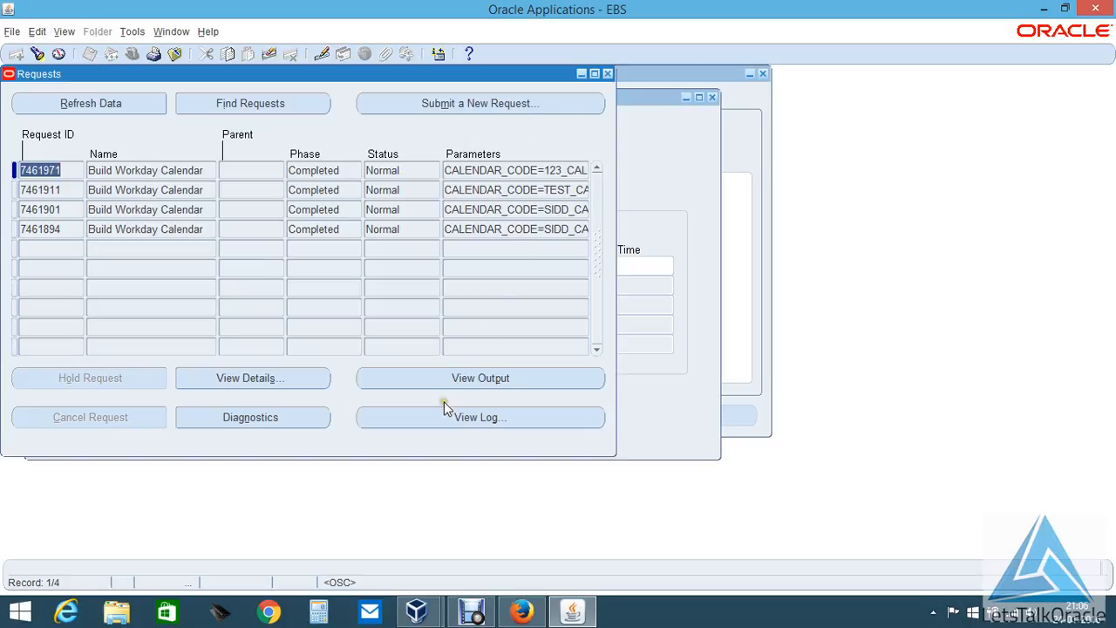
- Examine the details and log of the Build Workday Calendar request, then close the log and return to the Requests list
left_click(299, 379)
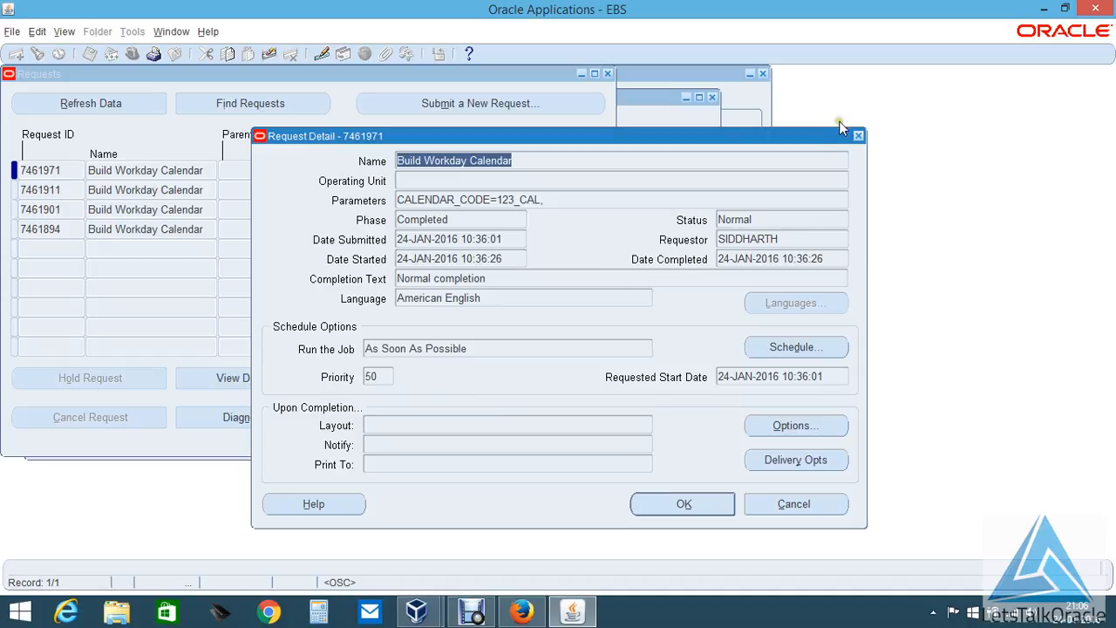
left_click(859, 137)
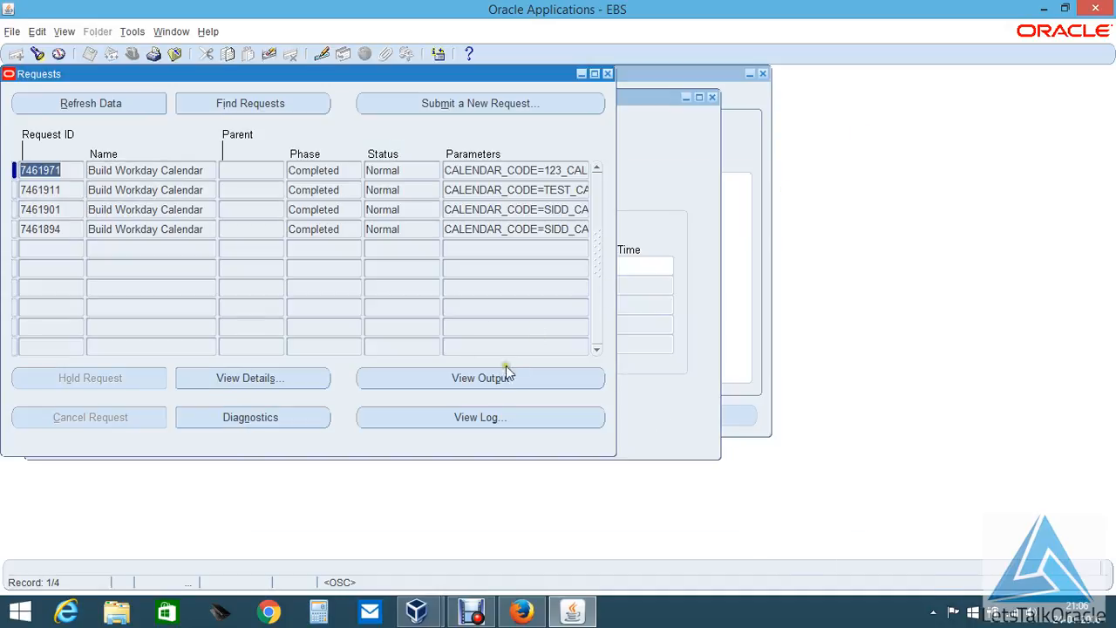
left_click(474, 420)
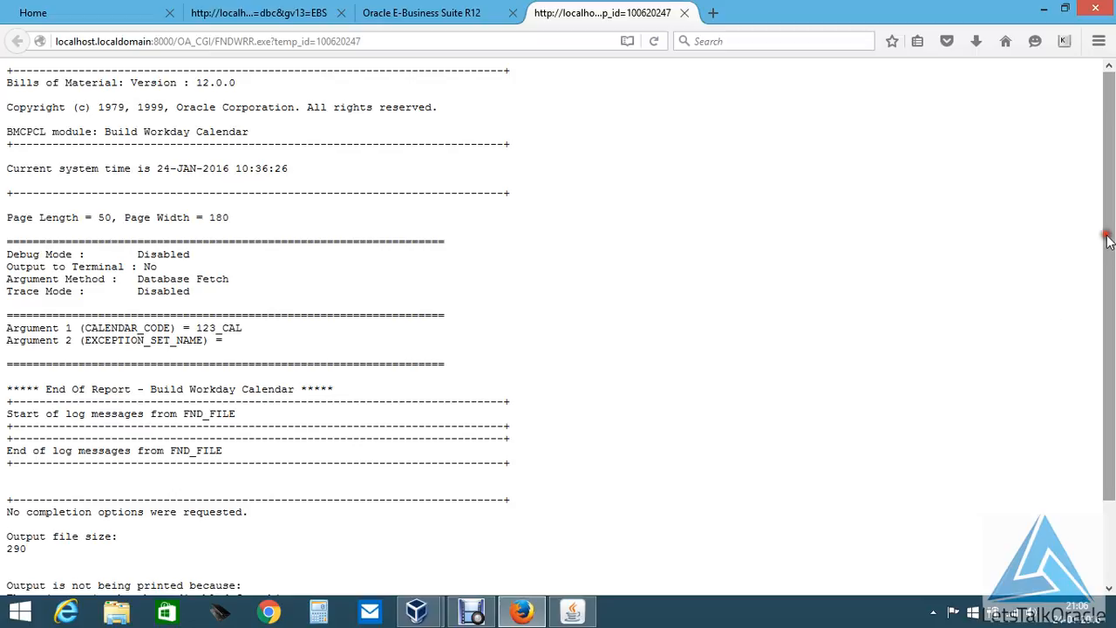
scroll(1108, 244, "down", 2)
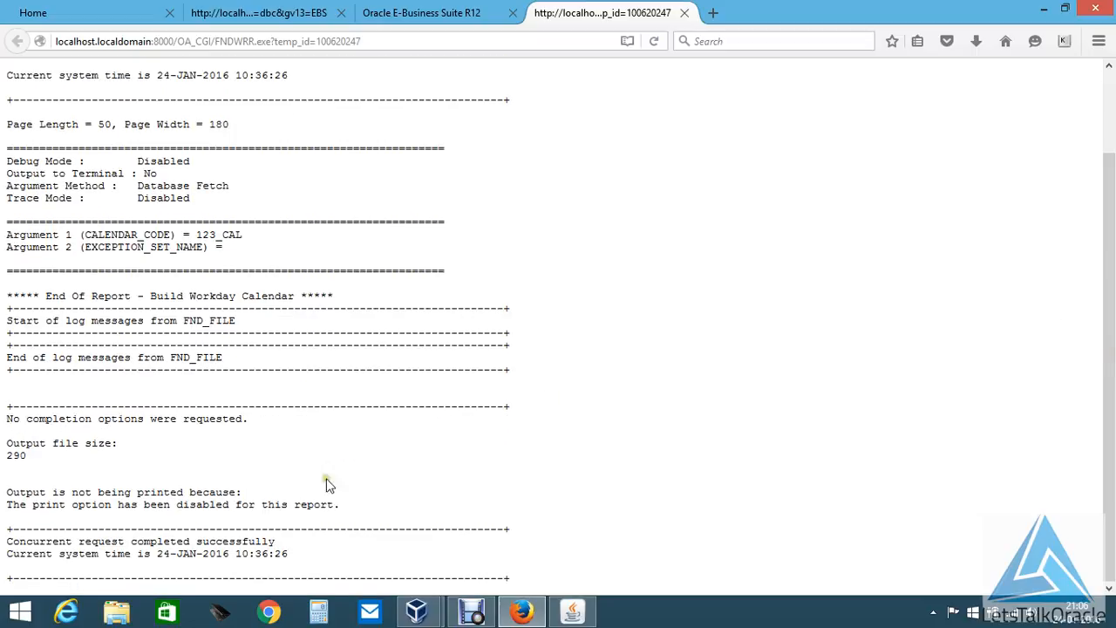
left_click_drag(8, 547, 292, 555)
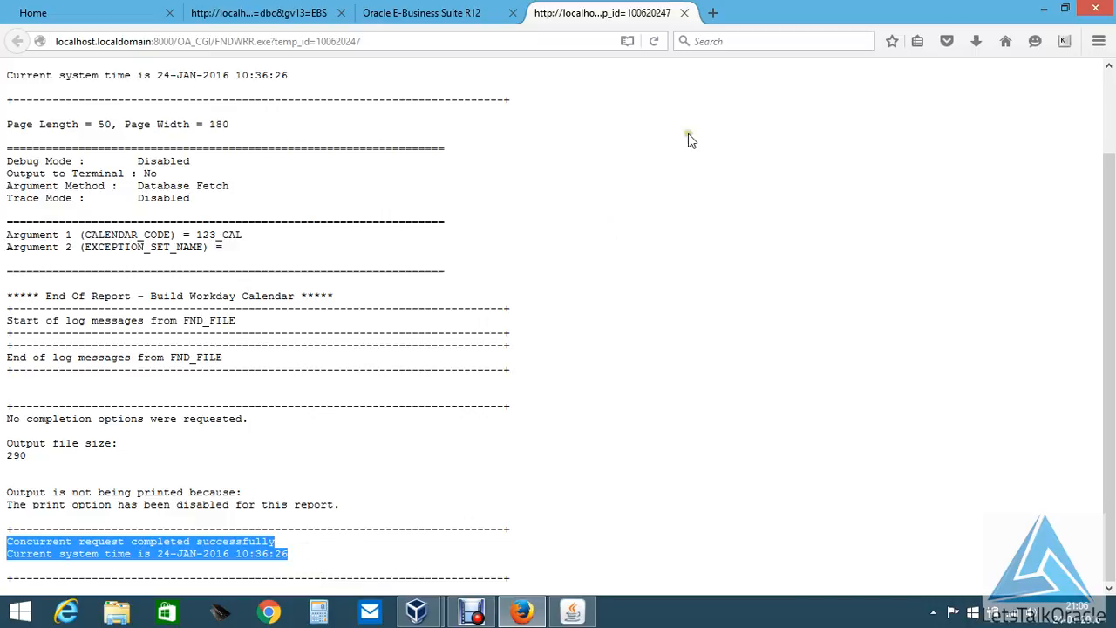
left_click(684, 12)
left_click(572, 612)
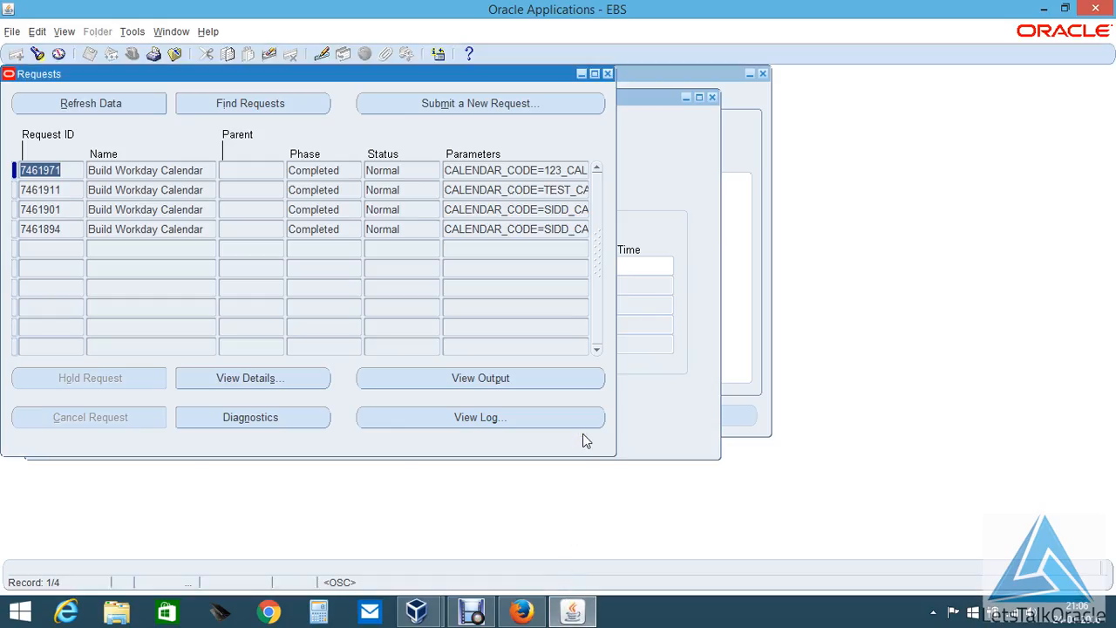
- Close the requests, calendar dates and workday calendar windows to return to the Inventory Navigator
left_click(607, 74)
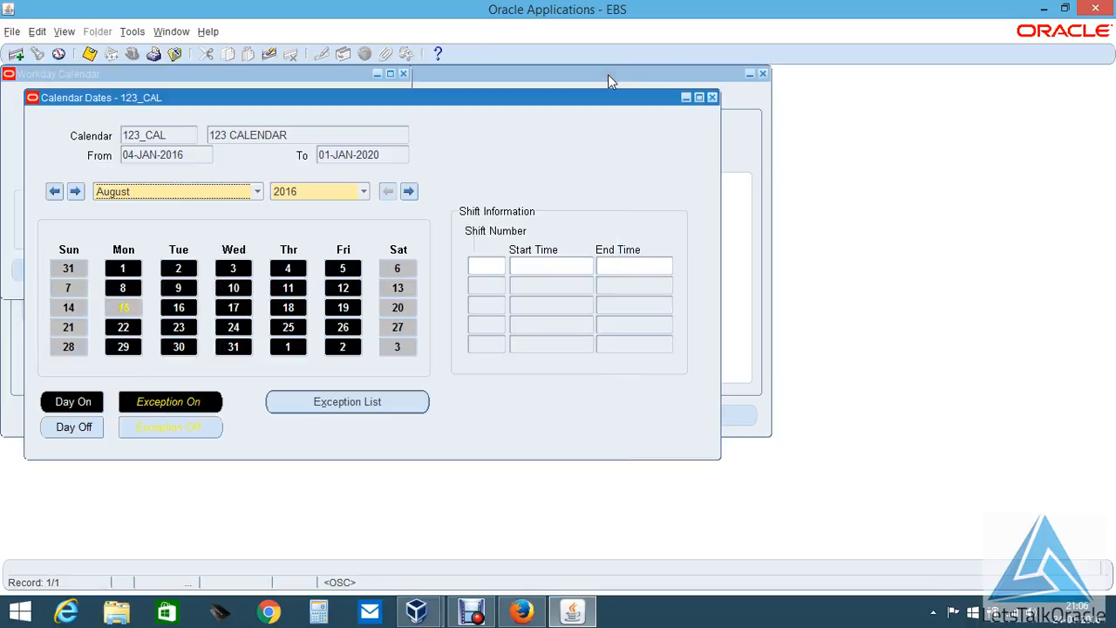
left_click(712, 97)
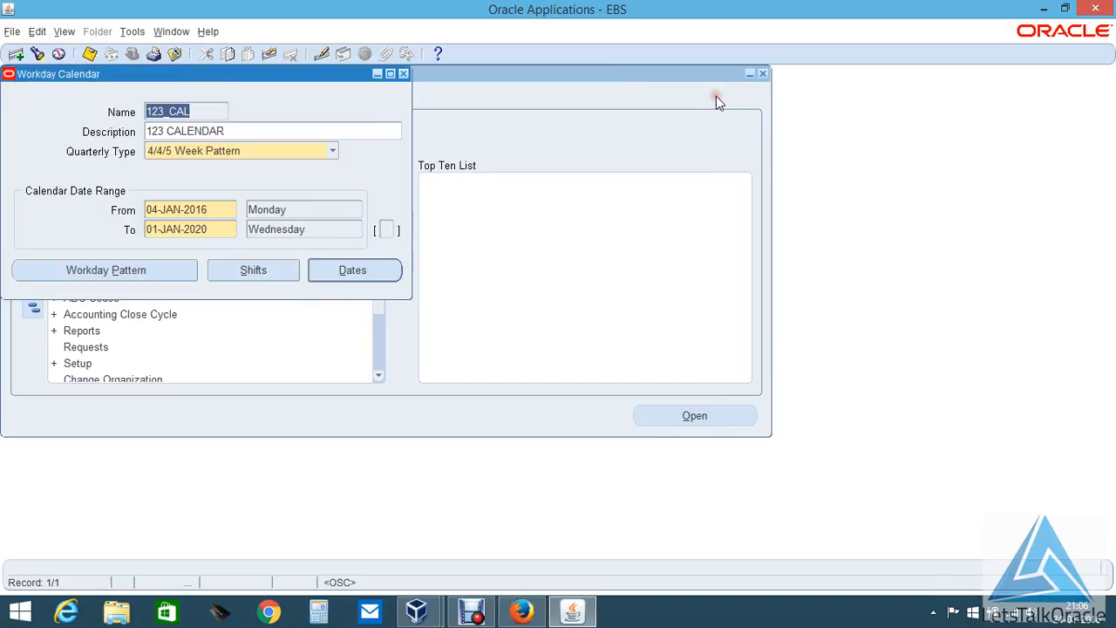
left_click(403, 73)
left_click(688, 349)
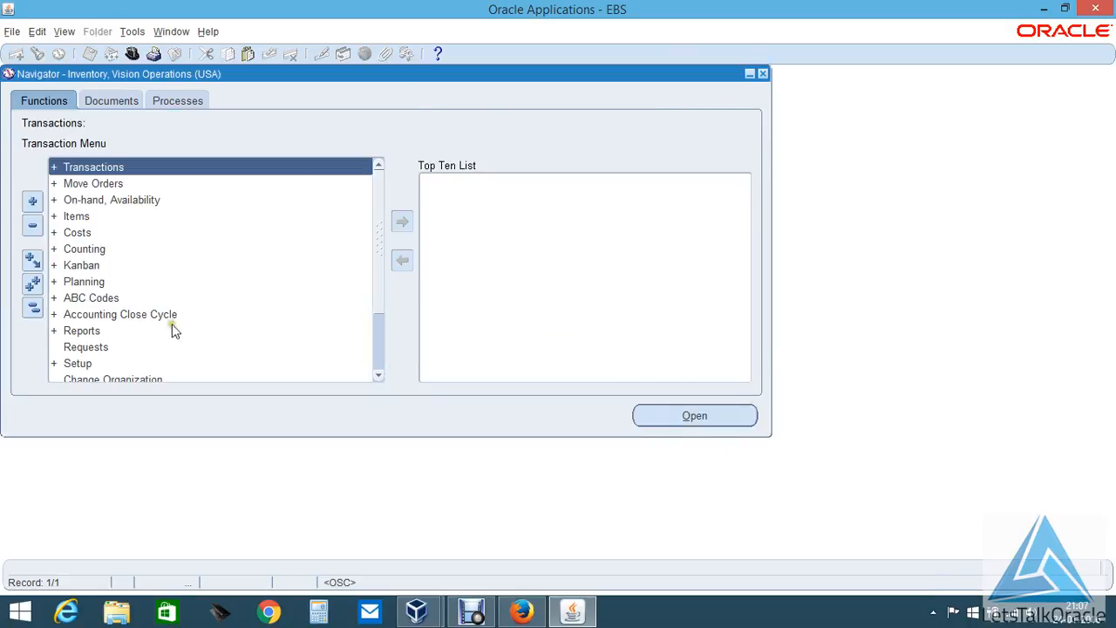
- Open the organization definition form from the Organizations functions of the Inventory setup
scroll(93, 314, "down", 2)
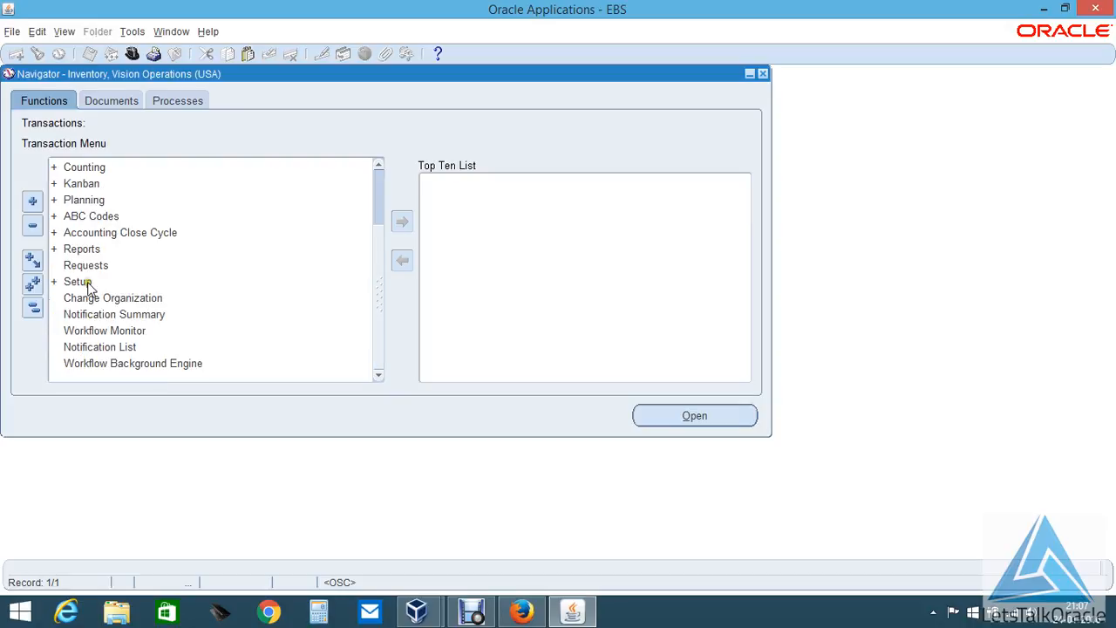
double_click(87, 284)
scroll(87, 284, "down", 3)
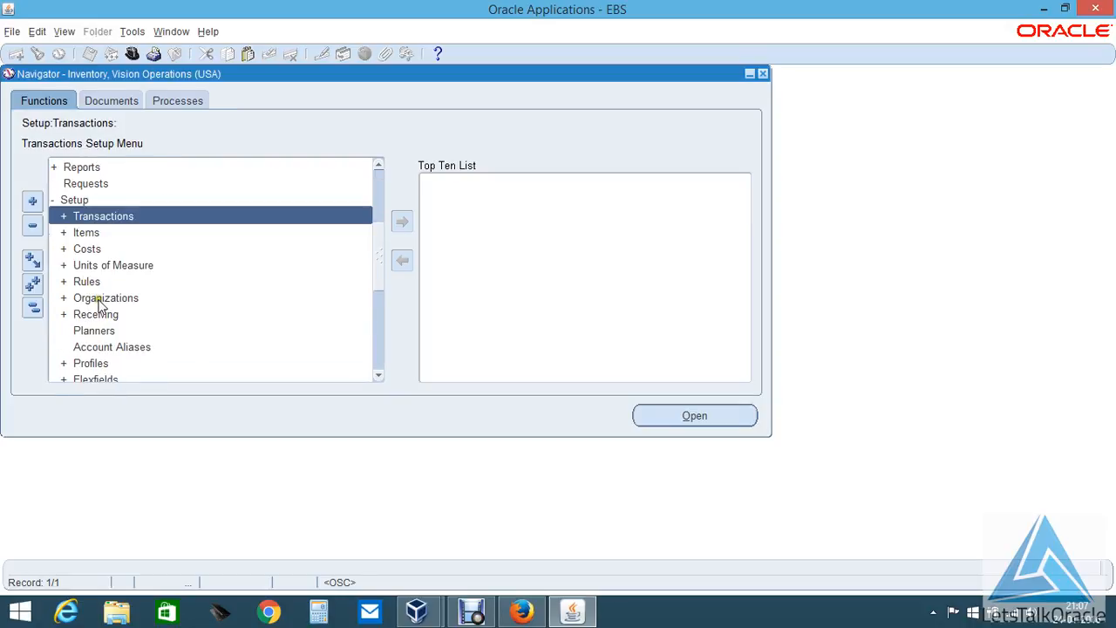
double_click(93, 297)
scroll(97, 301, "down", 3)
double_click(139, 216)
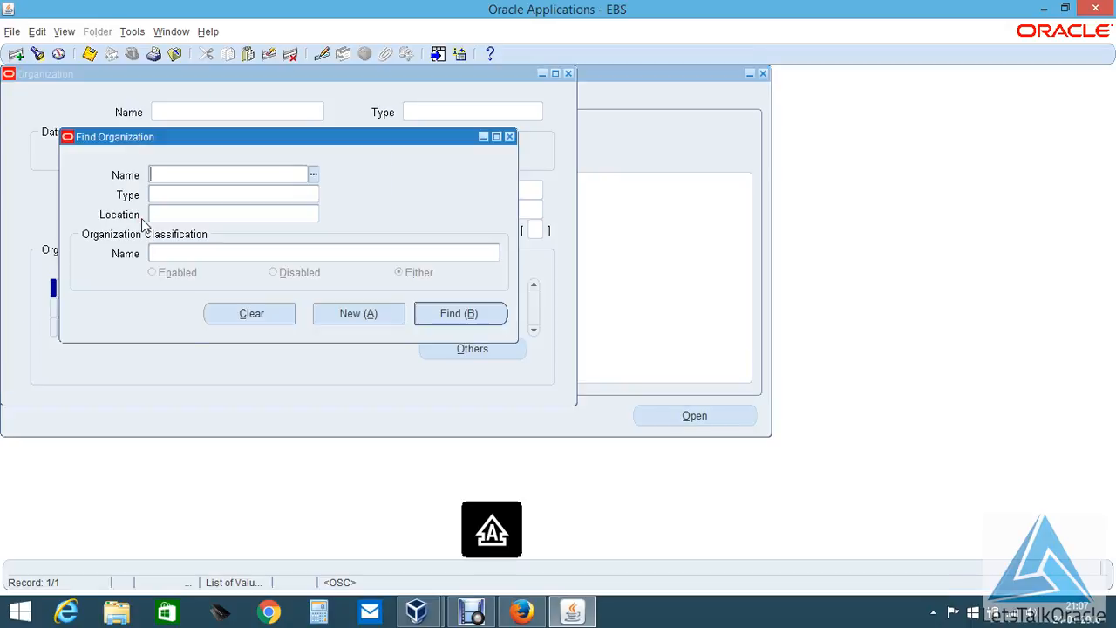
- Search for organizations matching TEST% and open TEST_ORG_2
type("TEST%")
left_click(472, 322)
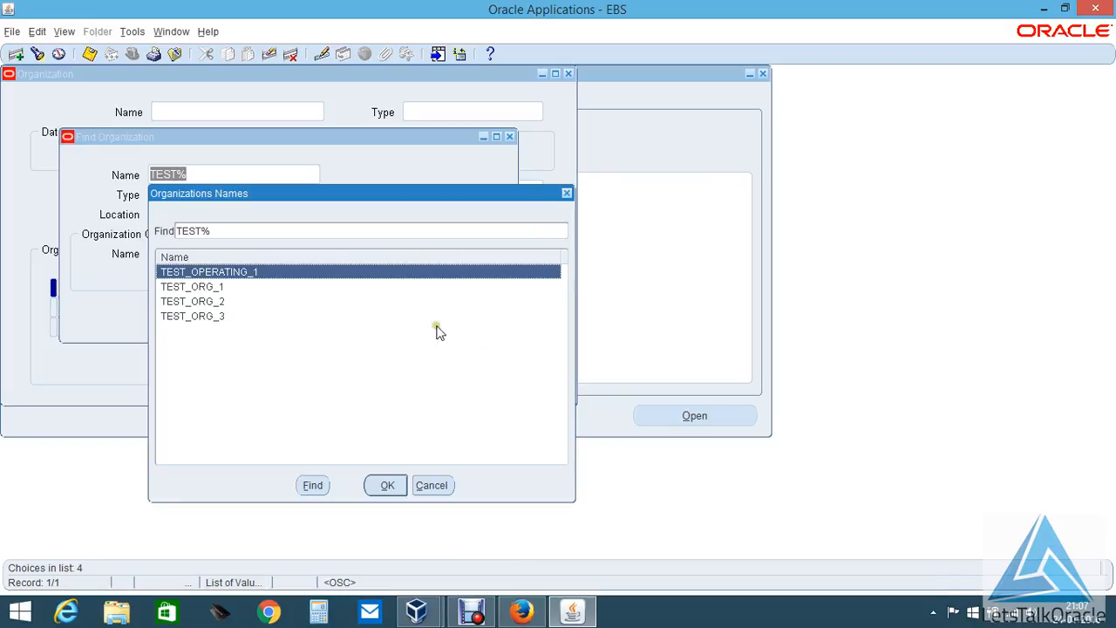
double_click(218, 302)
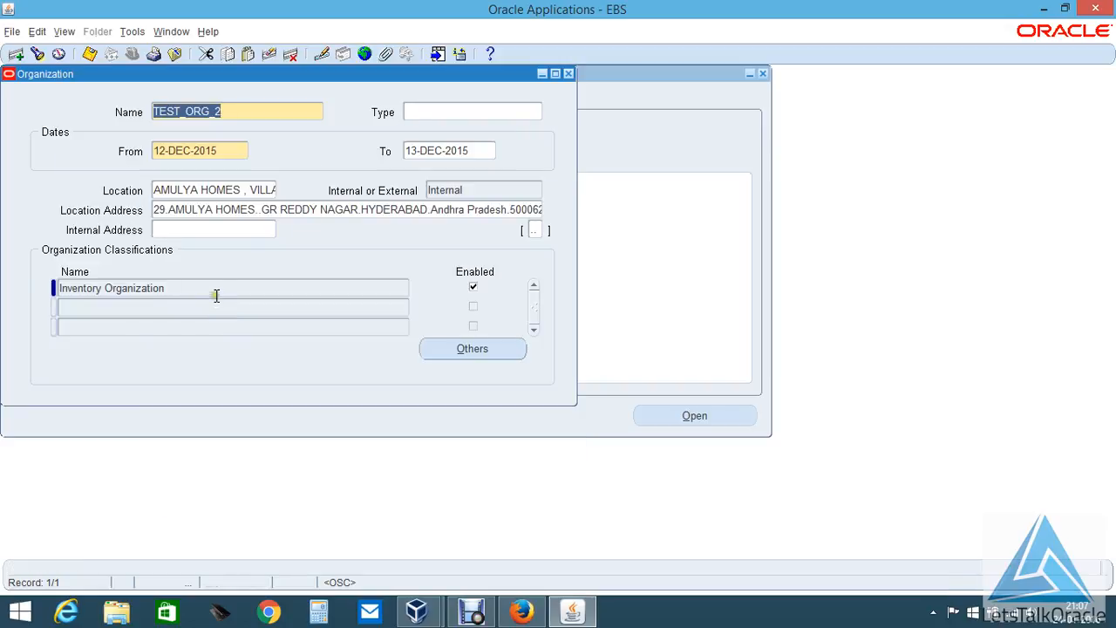
- Open the Inventory Information of TEST_ORG_2's Inventory Organization classification and set its calendar to 123_CAL
left_click(218, 289)
left_click(494, 355)
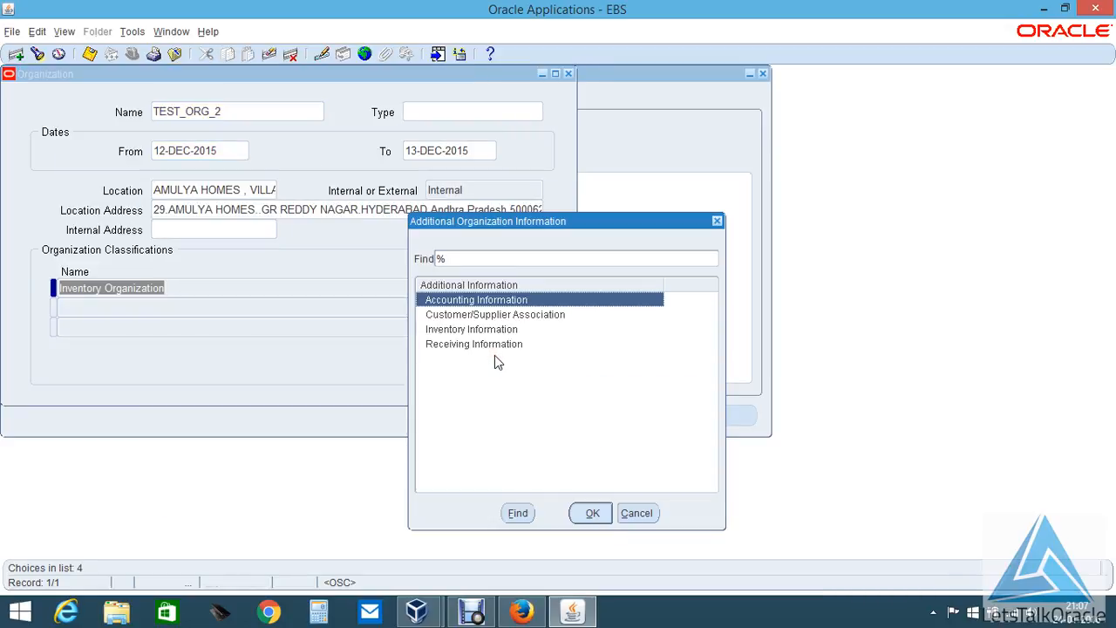
double_click(494, 330)
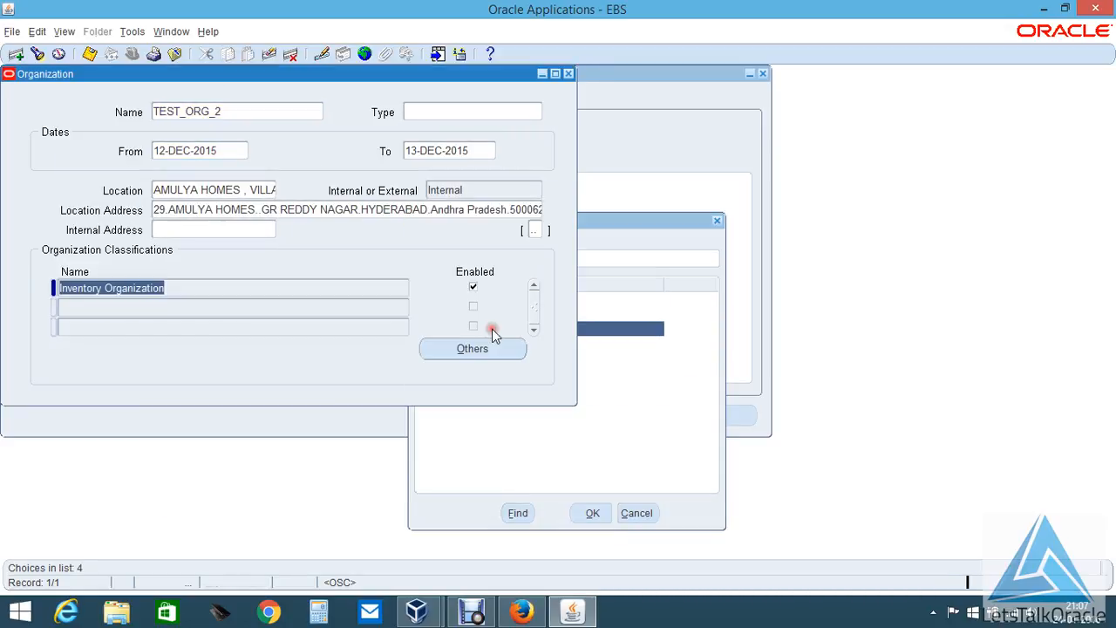
left_click(257, 157)
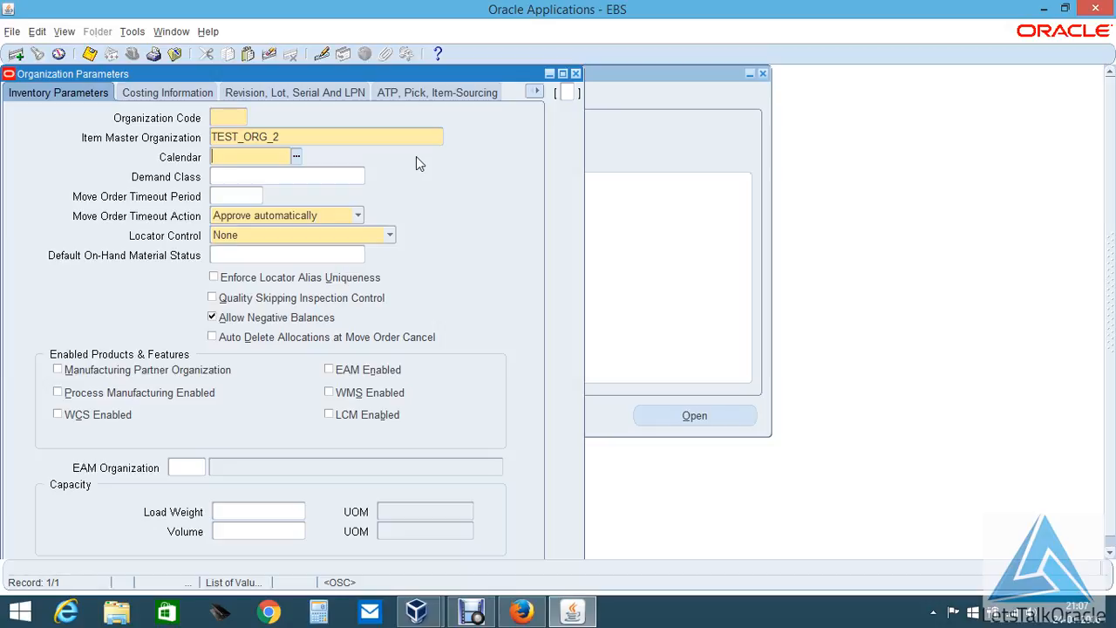
type("12")
key("Tab")
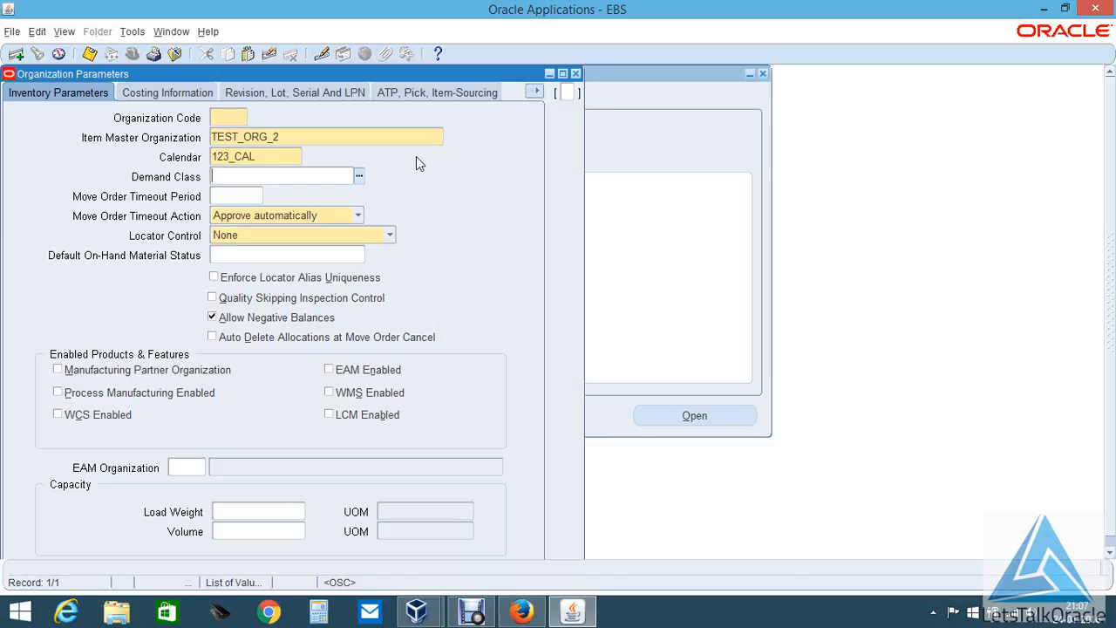